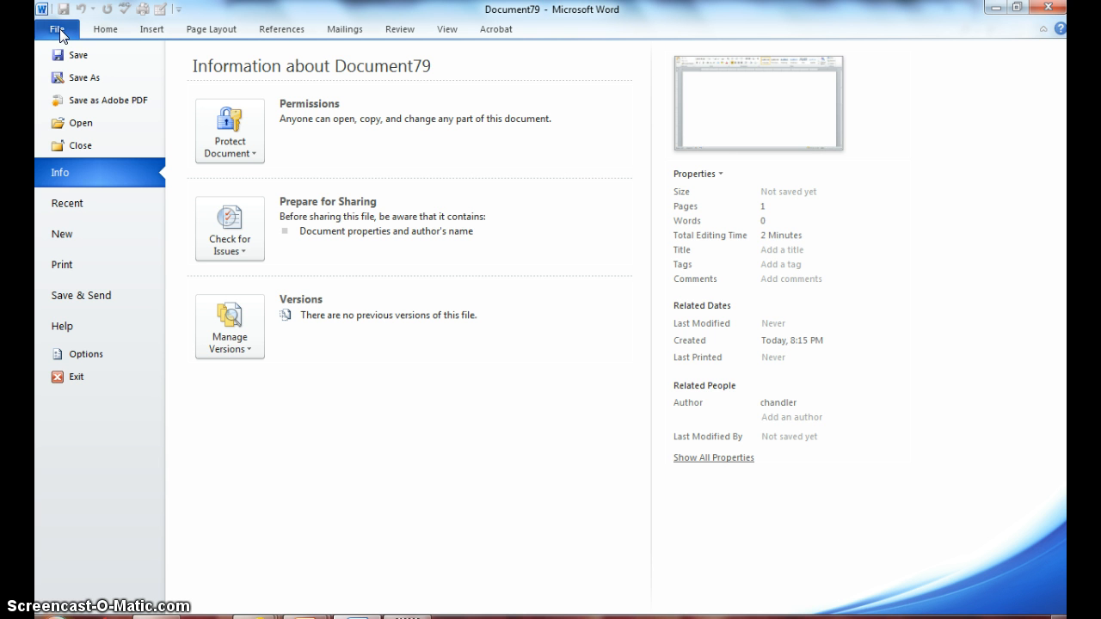
Create a new blank document
click(67, 241)
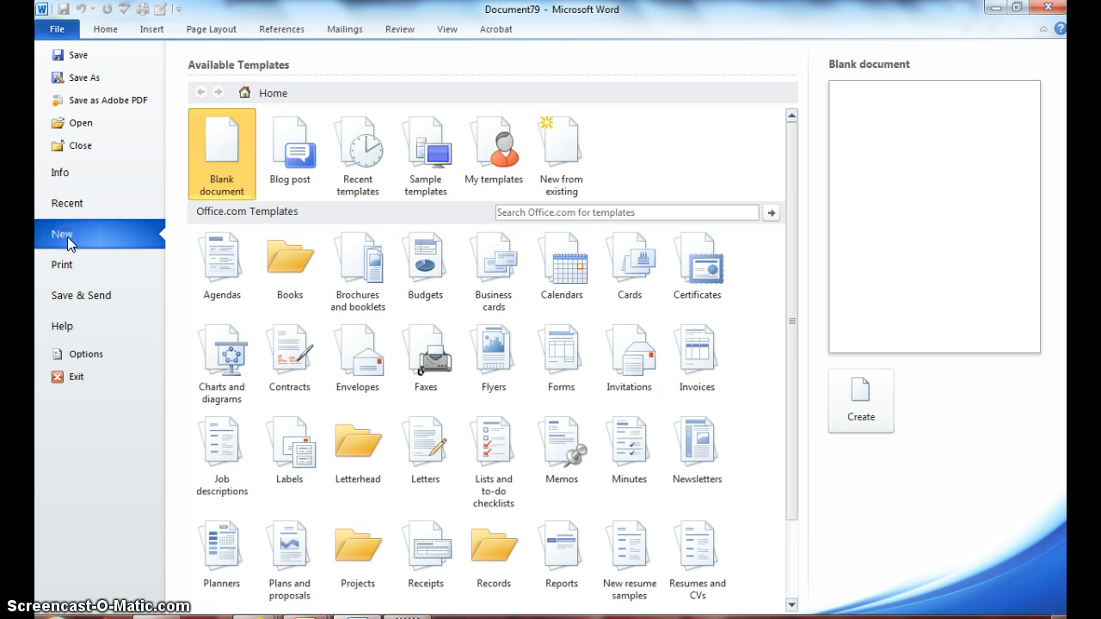
double_click(228, 158)
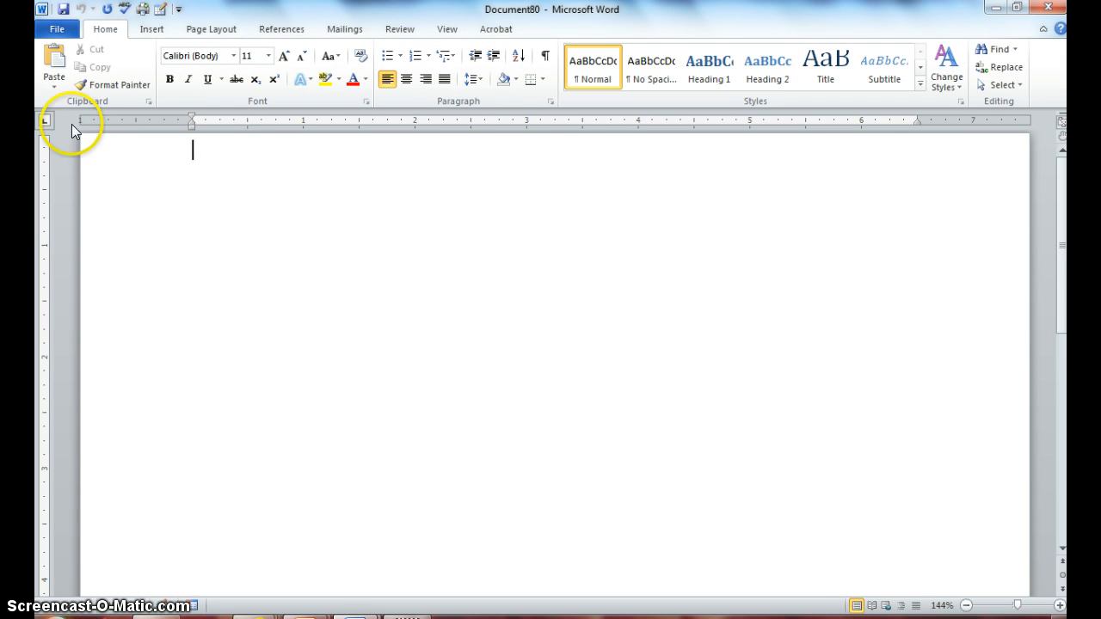
Start saving the document under a new name and browse to Documents > IC3 > KEY APPS > DATA FILES > Lesson 15
click(58, 29)
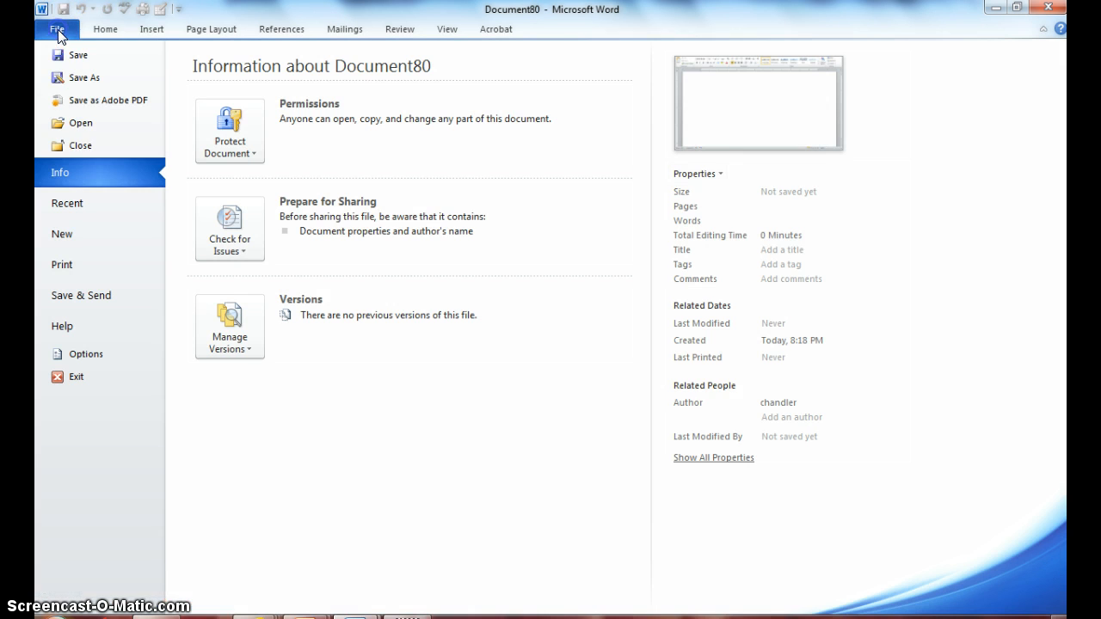
click(82, 80)
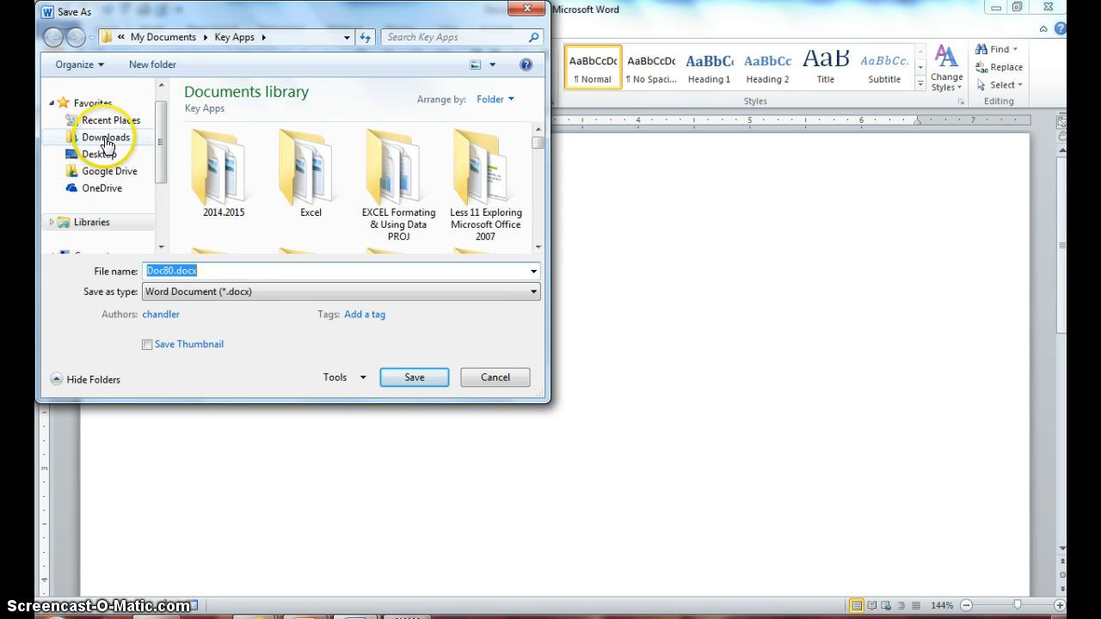
click(86, 222)
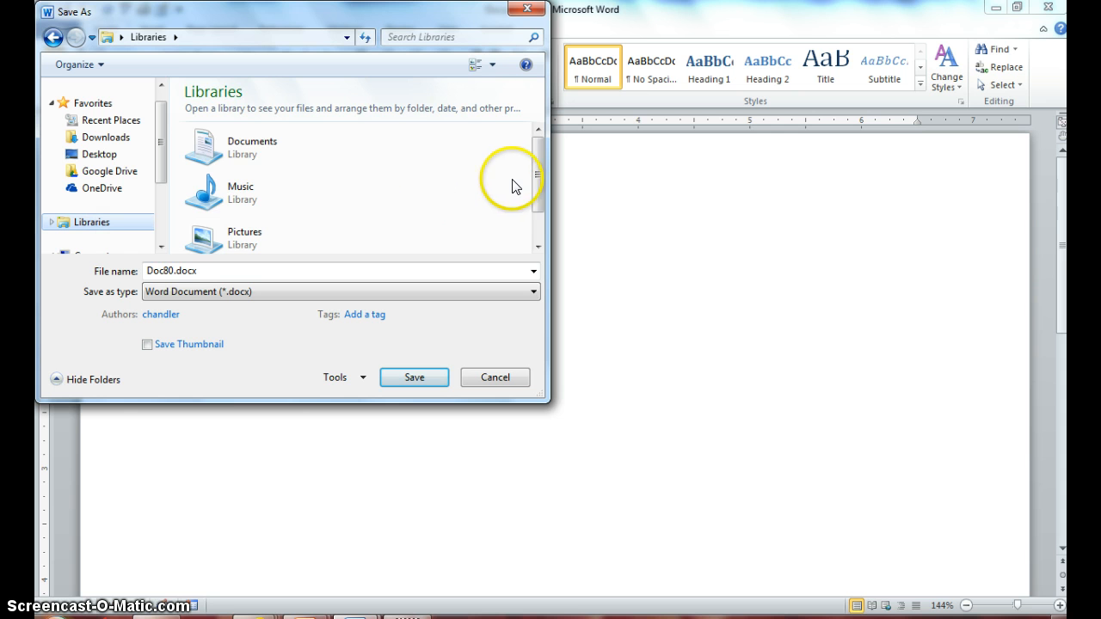
click(242, 142)
double_click(242, 142)
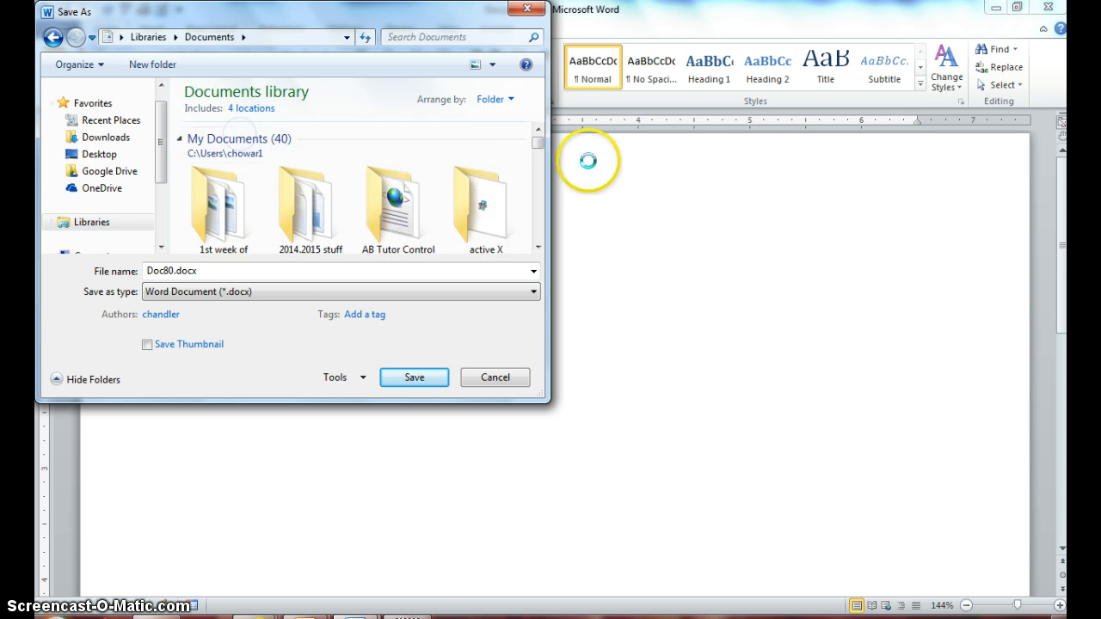
drag(537, 145, 540, 171)
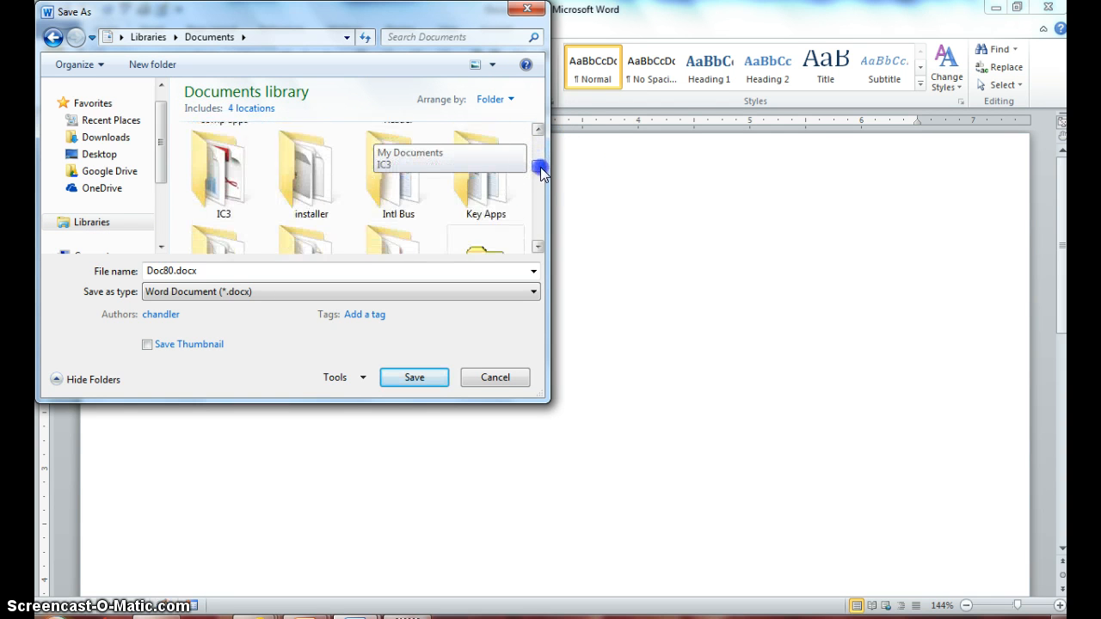
double_click(223, 140)
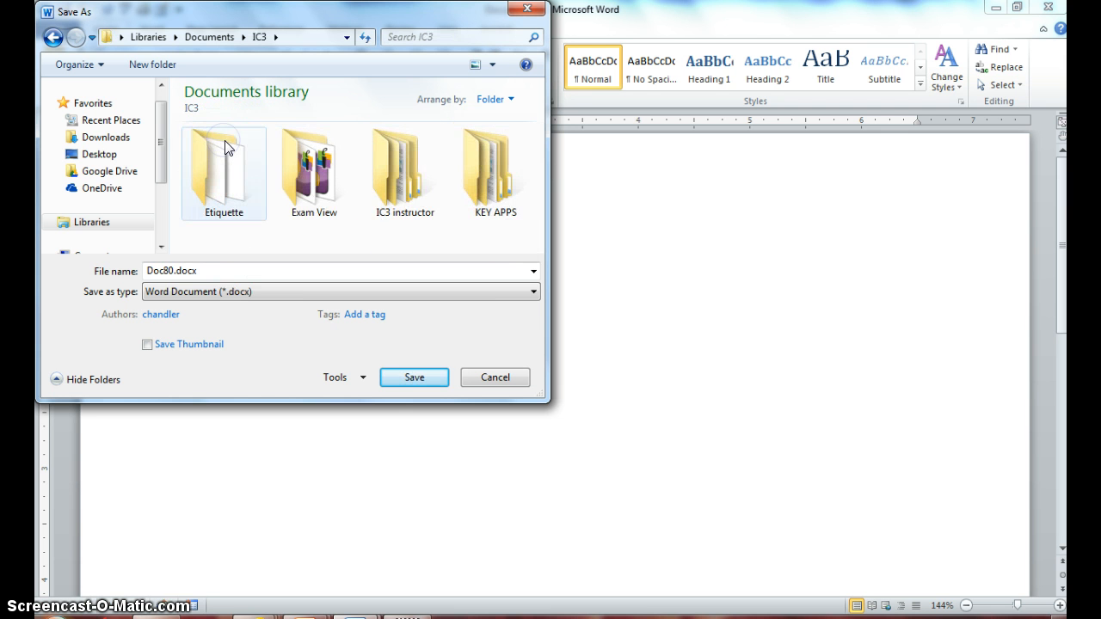
click(495, 180)
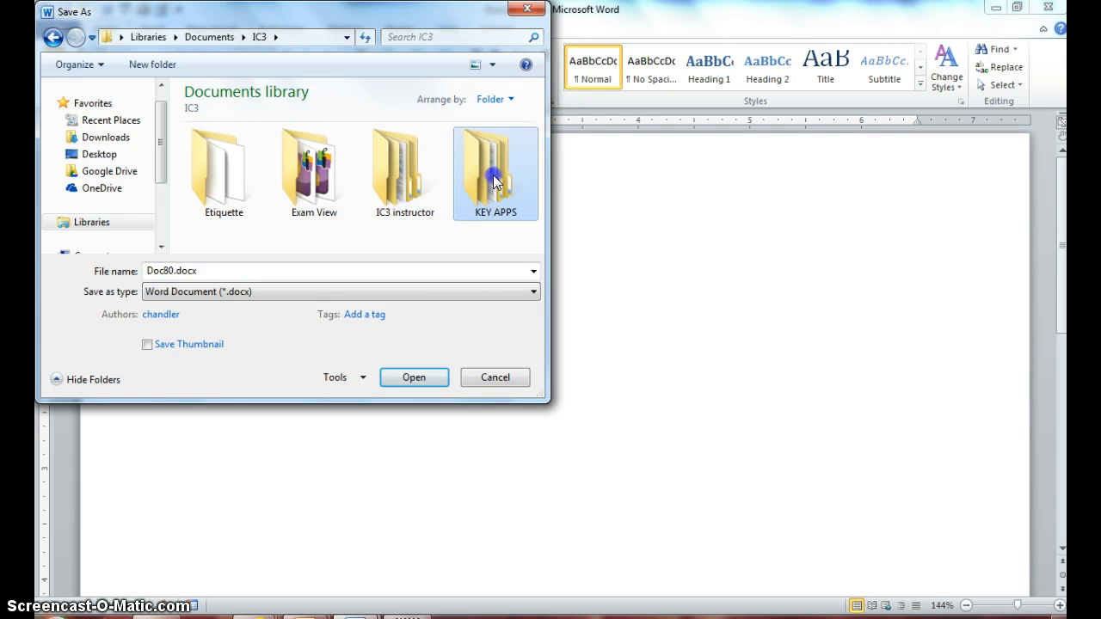
double_click(495, 180)
double_click(221, 173)
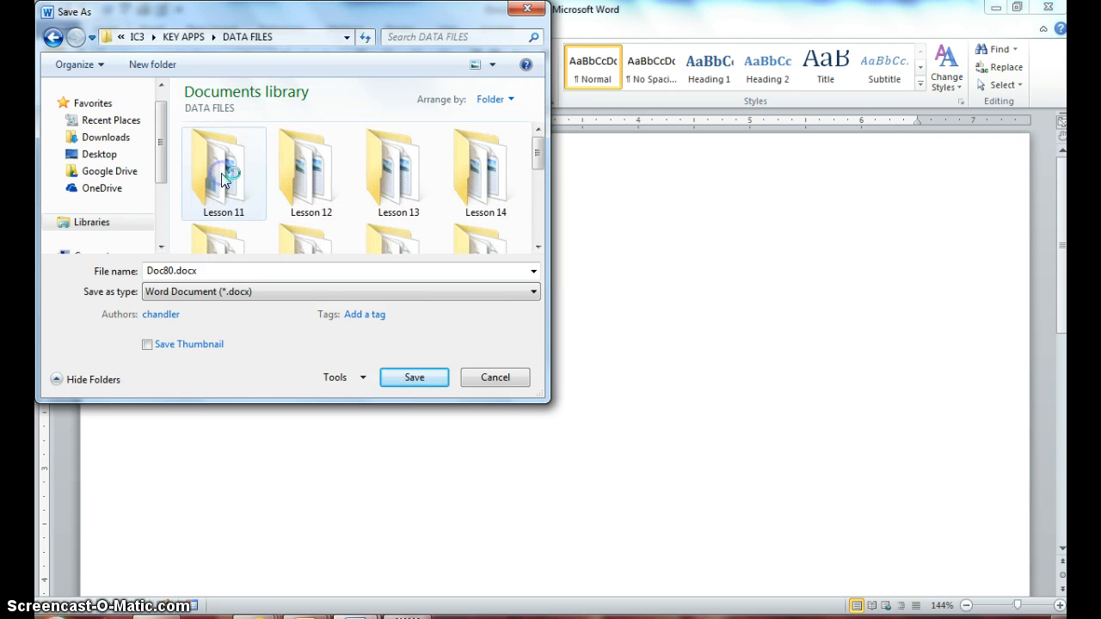
scroll(213, 246, down, 1)
double_click(211, 246)
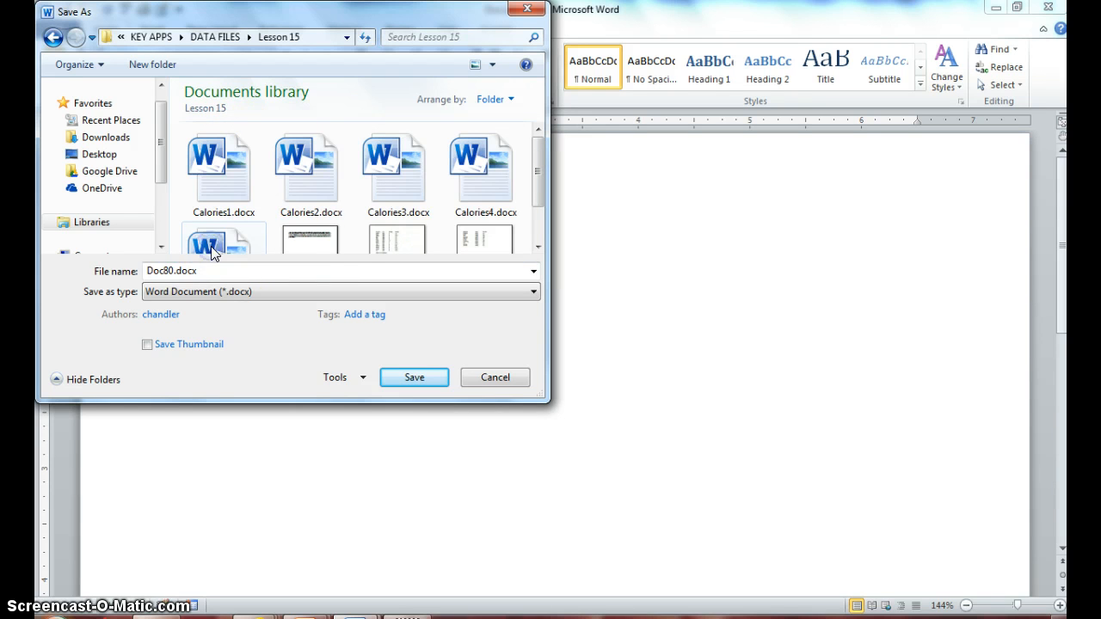
Name the file Recycling Rate1 and save it in the Lesson 15 folder
double_click(205, 272)
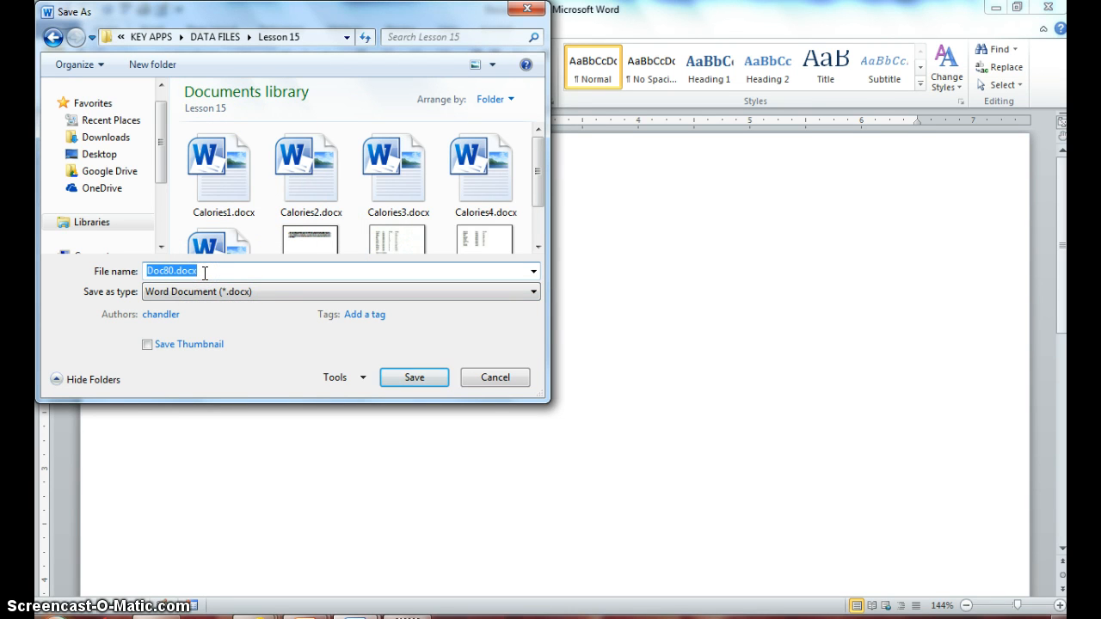
text(Recyc)
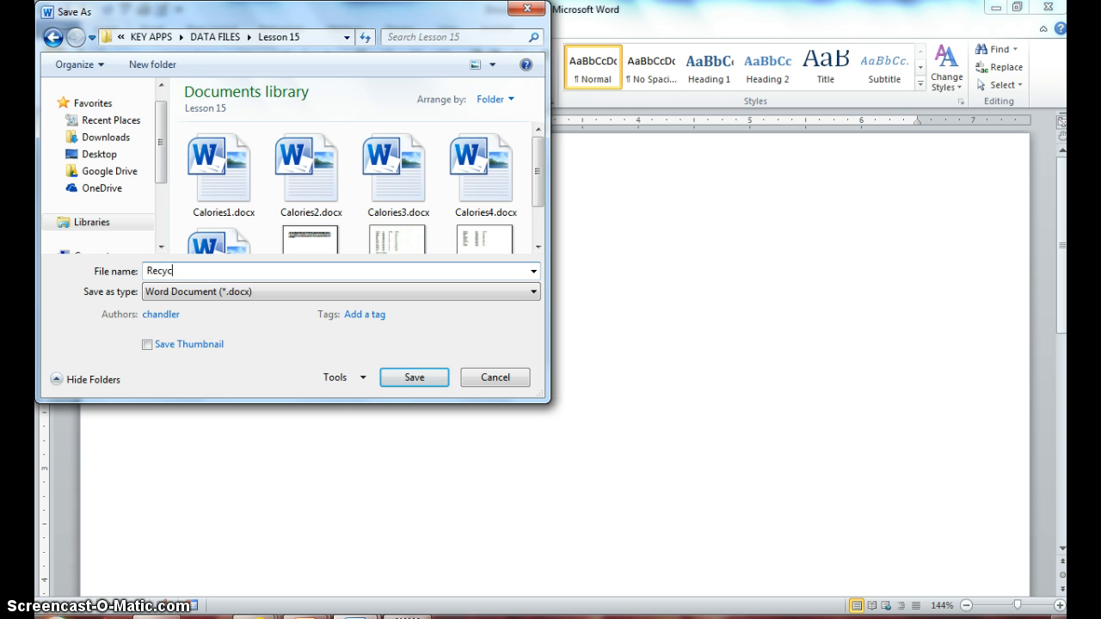
text(ling Rate1)
click(415, 368)
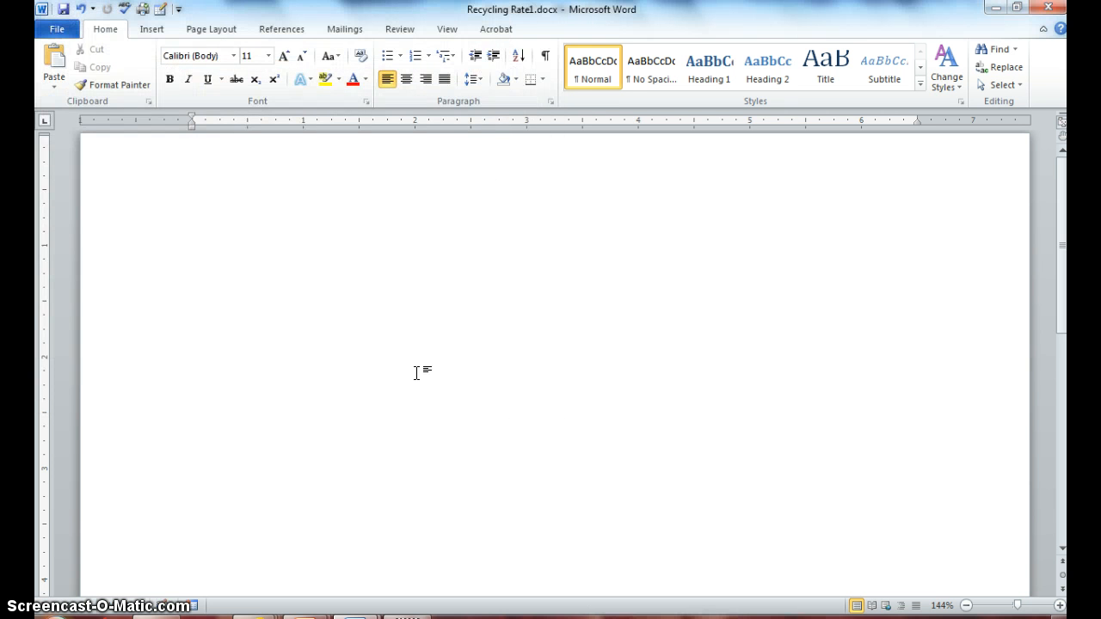
Set the document zoom to page width
click(445, 31)
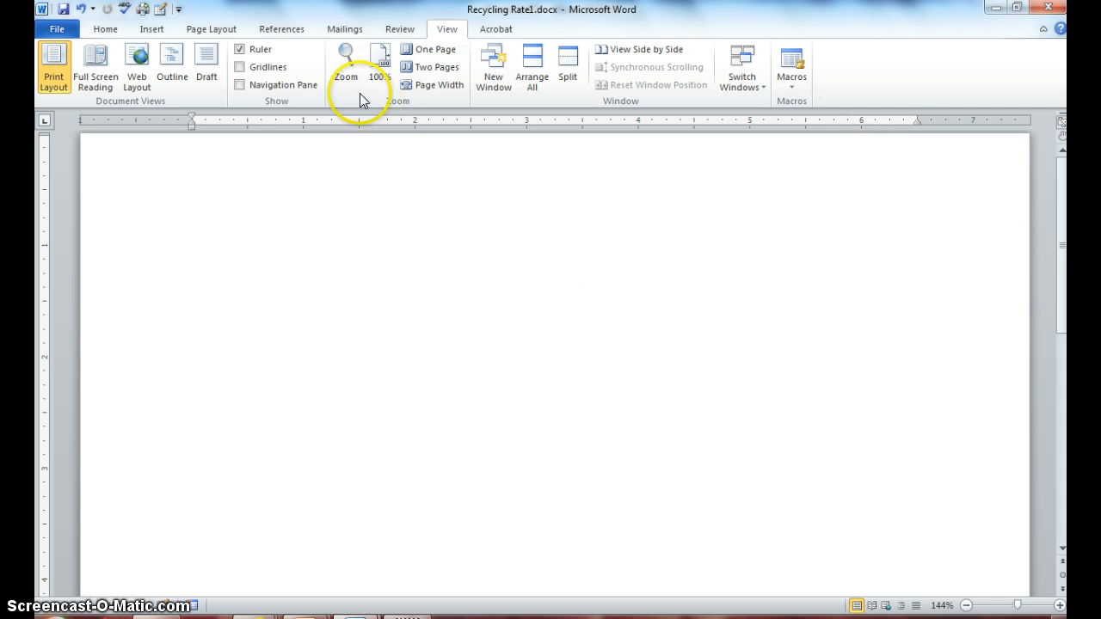
click(429, 87)
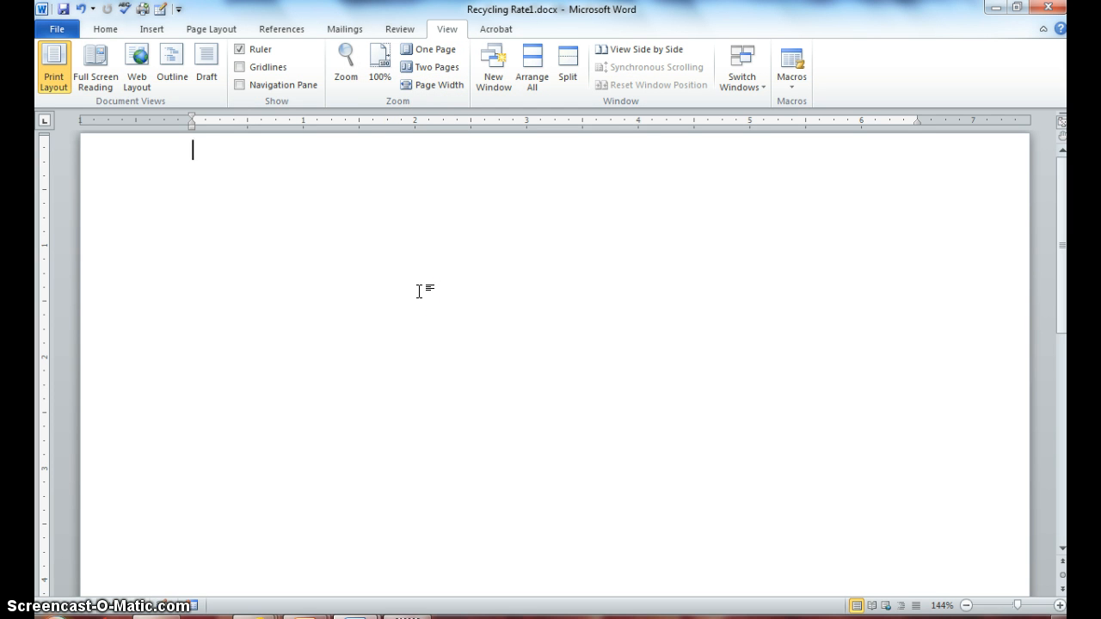
Draw the outer boundary of a table from the start of the page's text area, about 6.5 inches wide and 3.4 inches tall
click(155, 31)
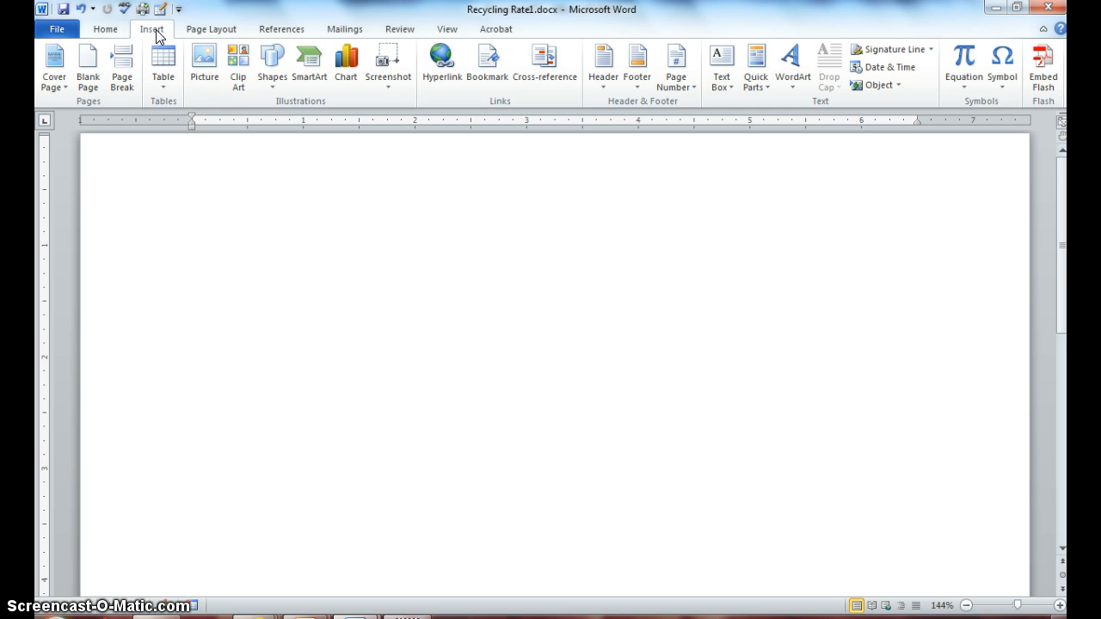
click(163, 85)
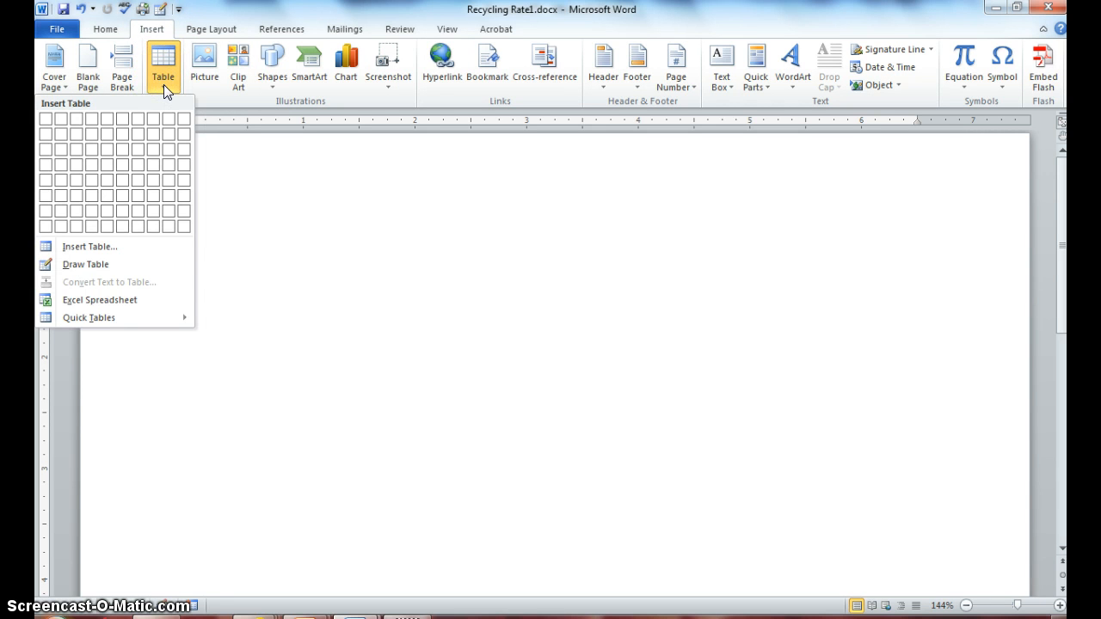
click(88, 267)
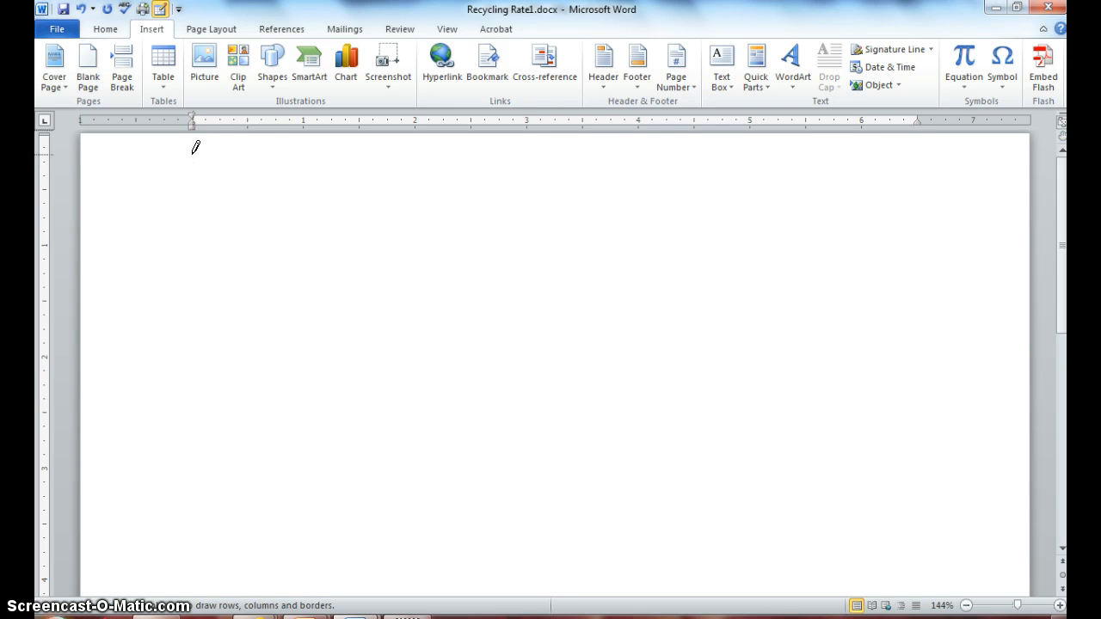
drag(192, 155, 204, 160)
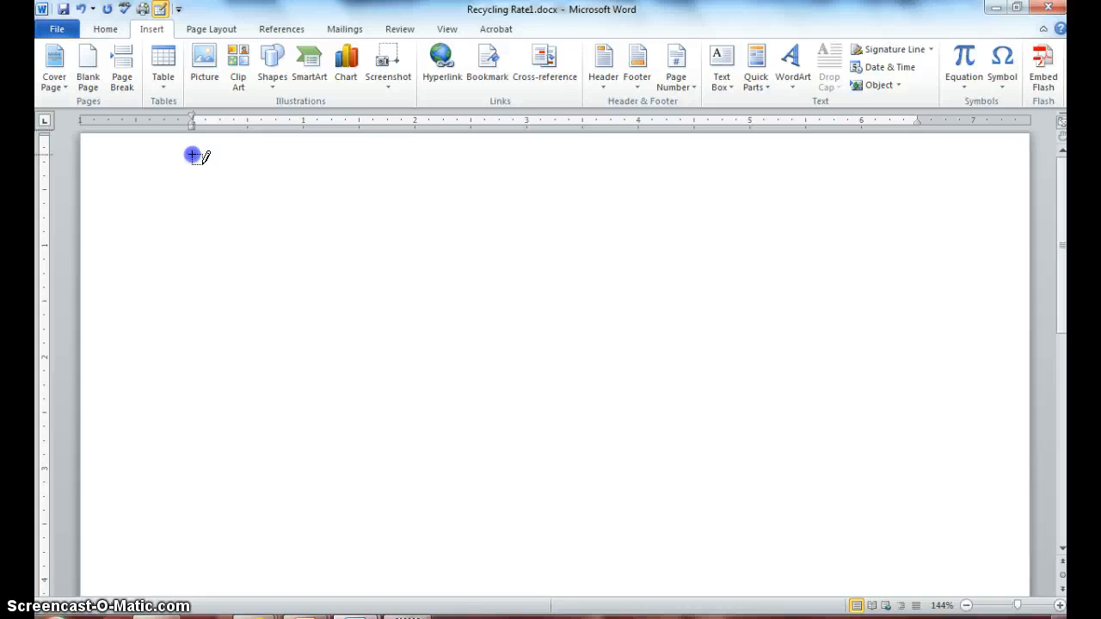
mouse_move(192, 155)
mouse_down()
mouse_move(284, 337)
mouse_move(400, 402)
mouse_move(451, 492)
mouse_move(563, 510)
mouse_move(585, 536)
mouse_move(681, 511)
mouse_move(745, 532)
mouse_move(895, 548)
mouse_move(915, 530)
mouse_up()
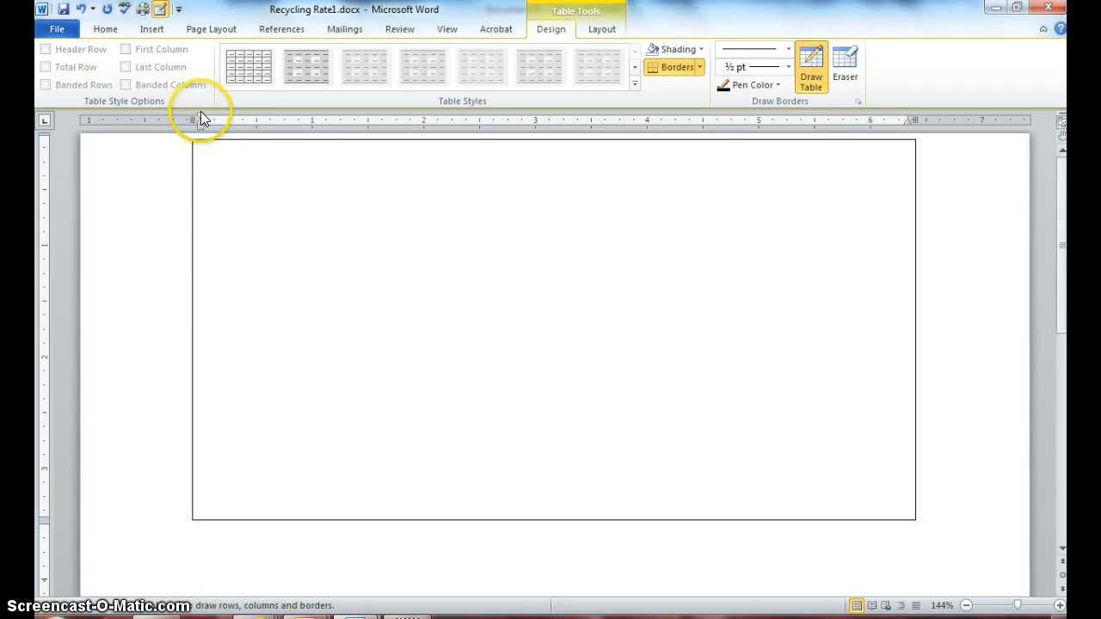
Draw three vertical lines through the table at about 1, 4.5 and 5.5 inches on the ruler to form four columns
click(797, 51)
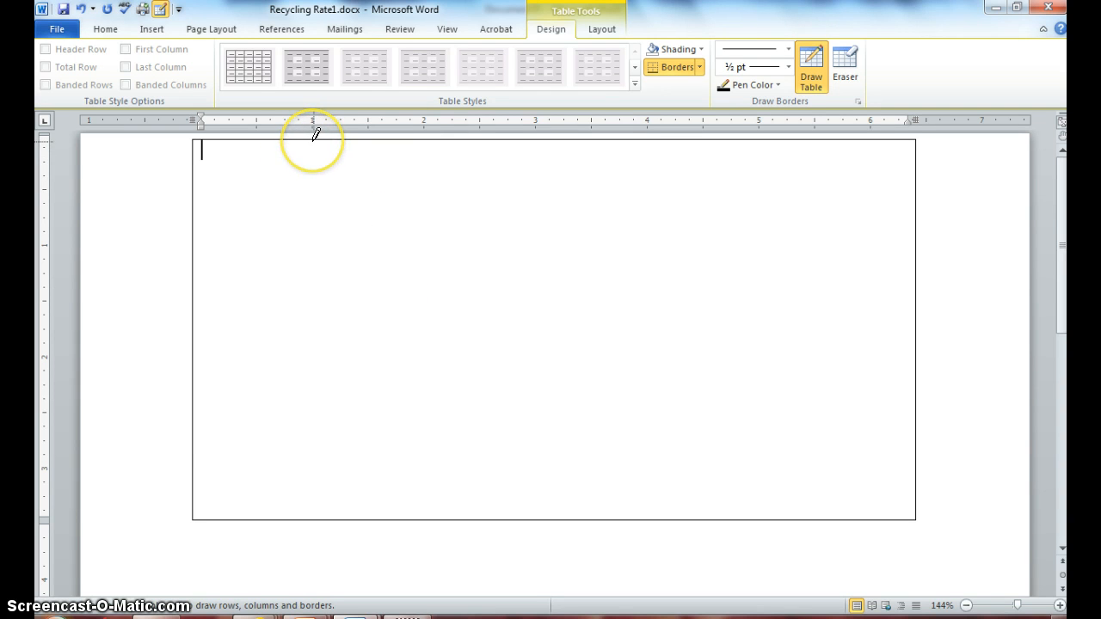
drag(314, 139, 313, 322)
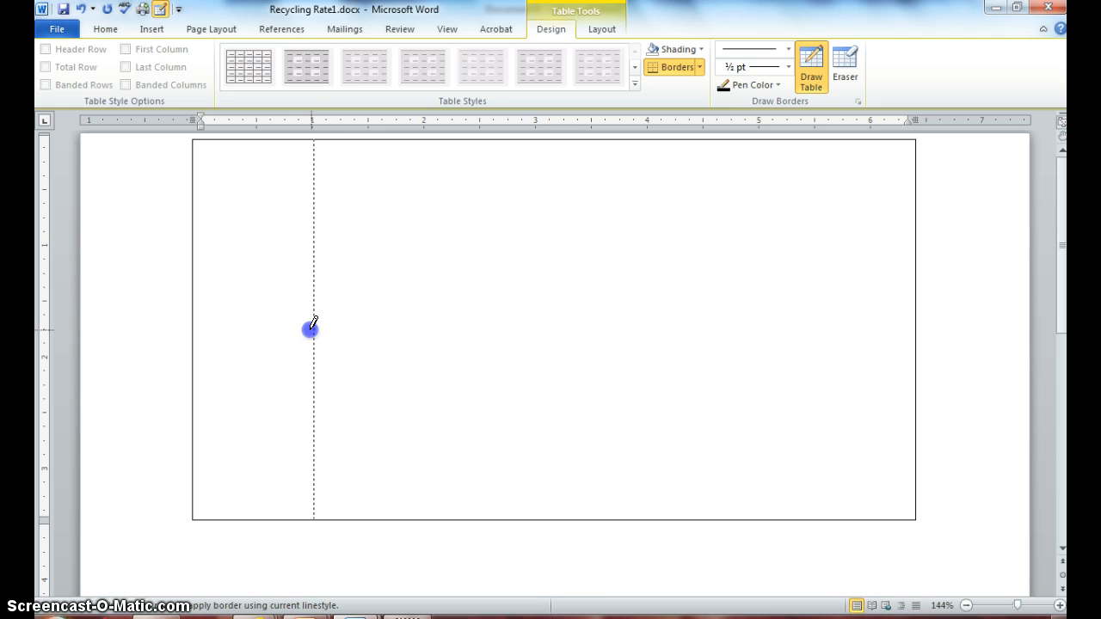
drag(311, 326, 312, 324)
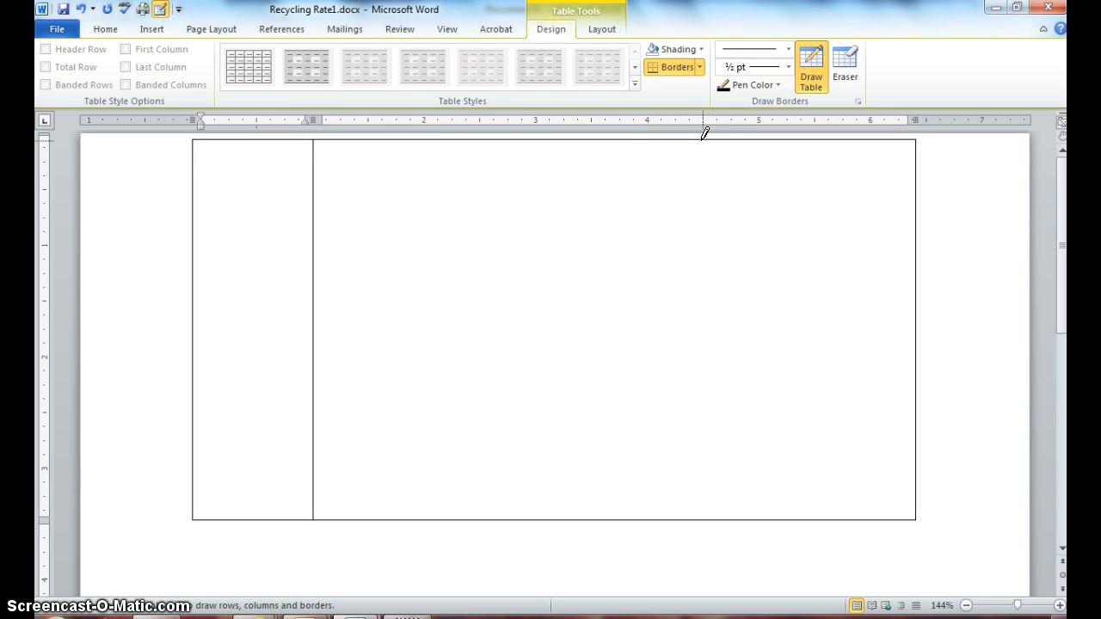
drag(704, 133, 704, 301)
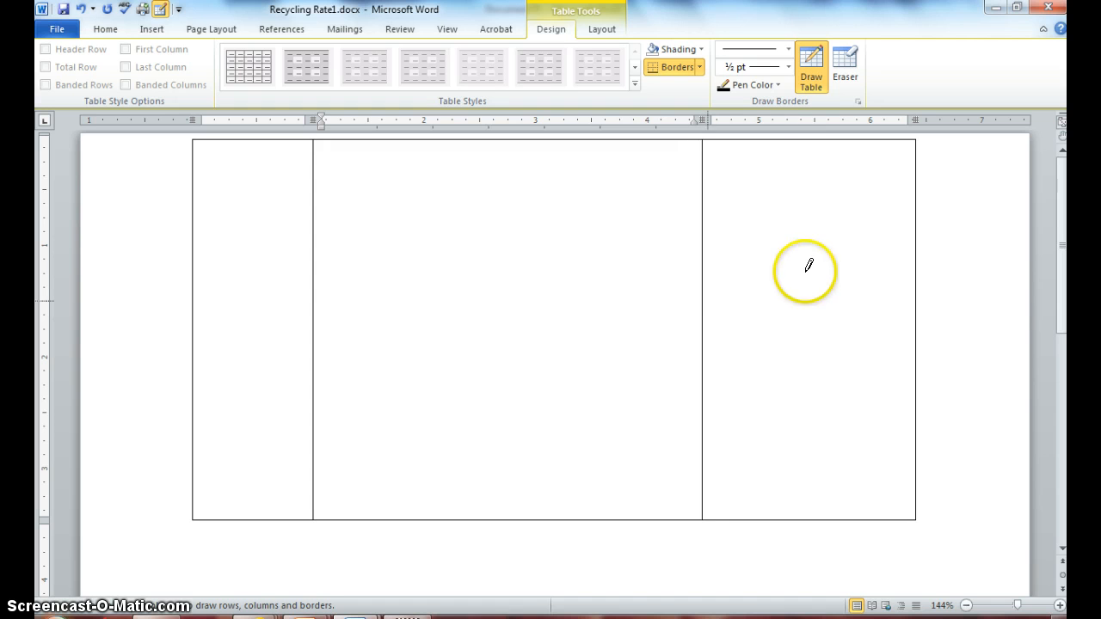
click(814, 138)
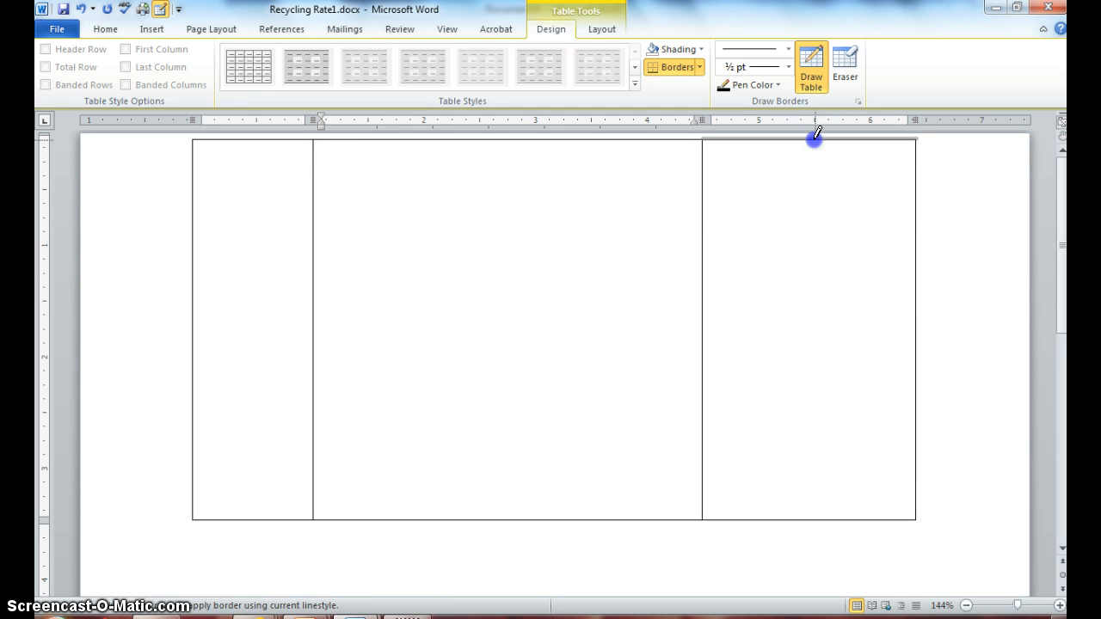
drag(814, 137, 814, 371)
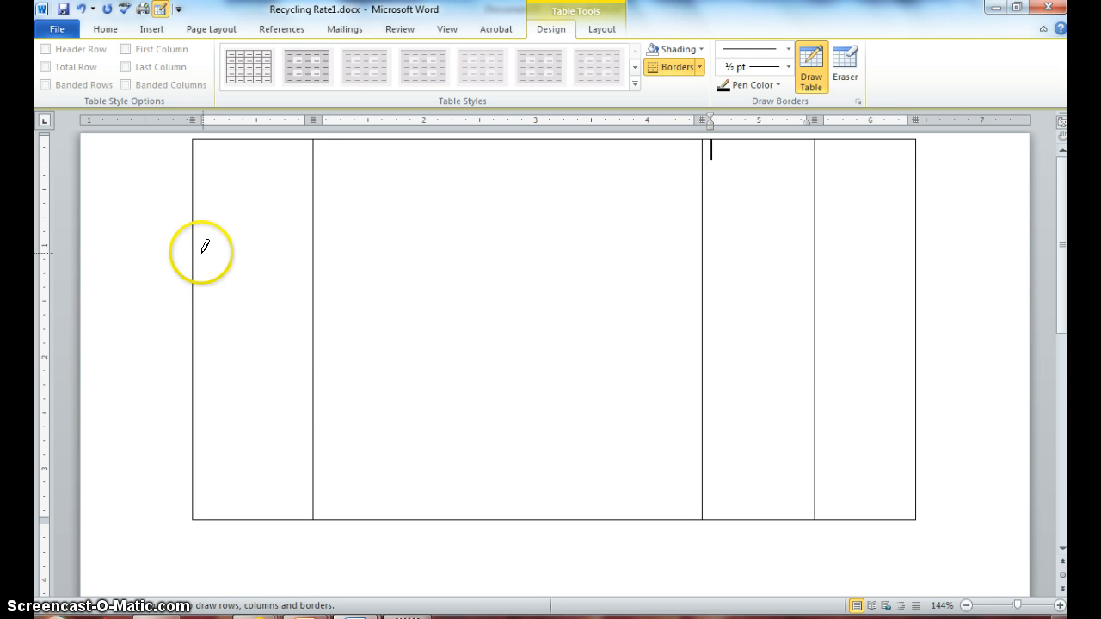
Draw four roughly evenly spaced horizontal lines across the full table width to form five rows
click(194, 204)
mouse_move(193, 205)
mouse_down()
mouse_move(253, 184)
mouse_move(373, 234)
mouse_move(403, 197)
mouse_move(423, 207)
mouse_move(490, 172)
mouse_move(541, 194)
mouse_move(681, 186)
mouse_move(699, 203)
mouse_move(779, 202)
mouse_move(805, 216)
mouse_move(828, 189)
mouse_move(843, 196)
mouse_up()
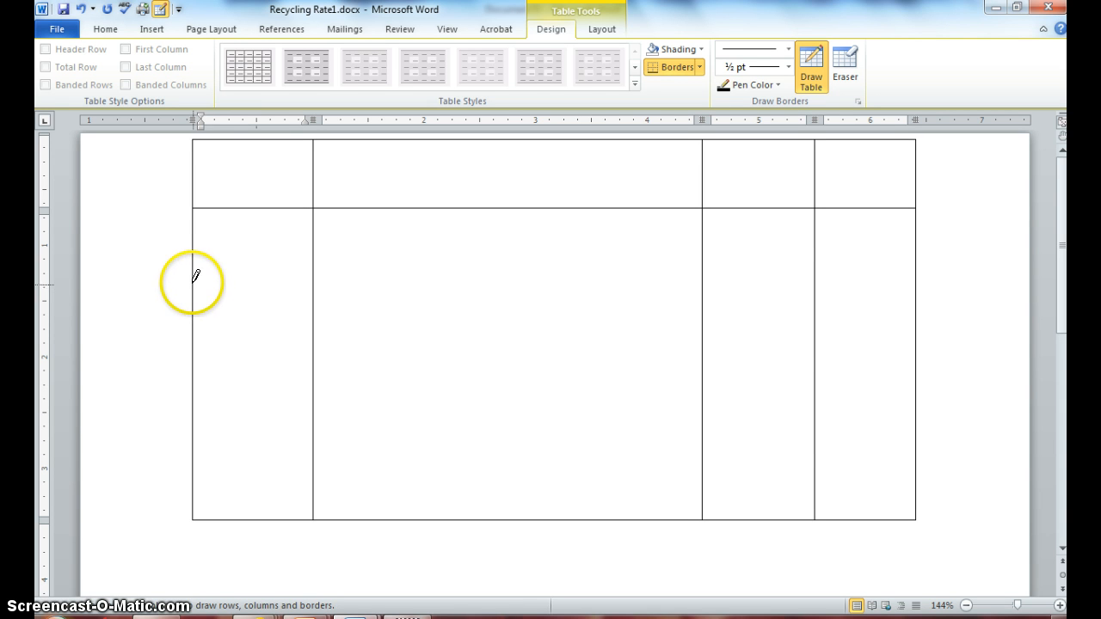
mouse_move(194, 281)
mouse_down()
mouse_move(344, 288)
mouse_move(419, 273)
mouse_move(491, 294)
mouse_move(612, 253)
mouse_move(741, 297)
mouse_move(797, 270)
mouse_move(849, 287)
mouse_up()
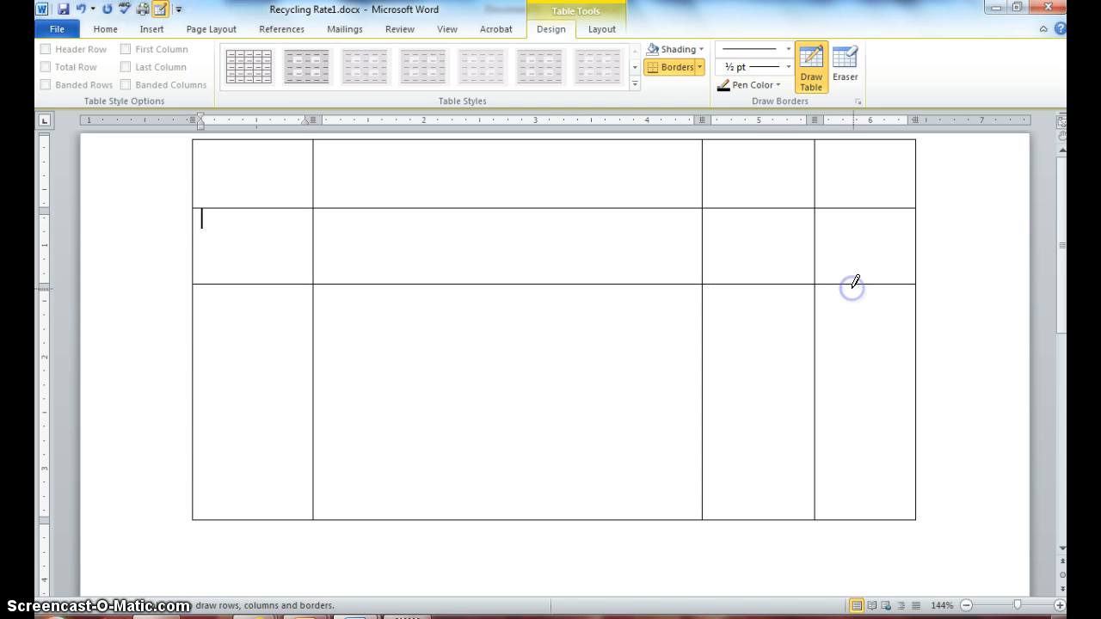
click(401, 337)
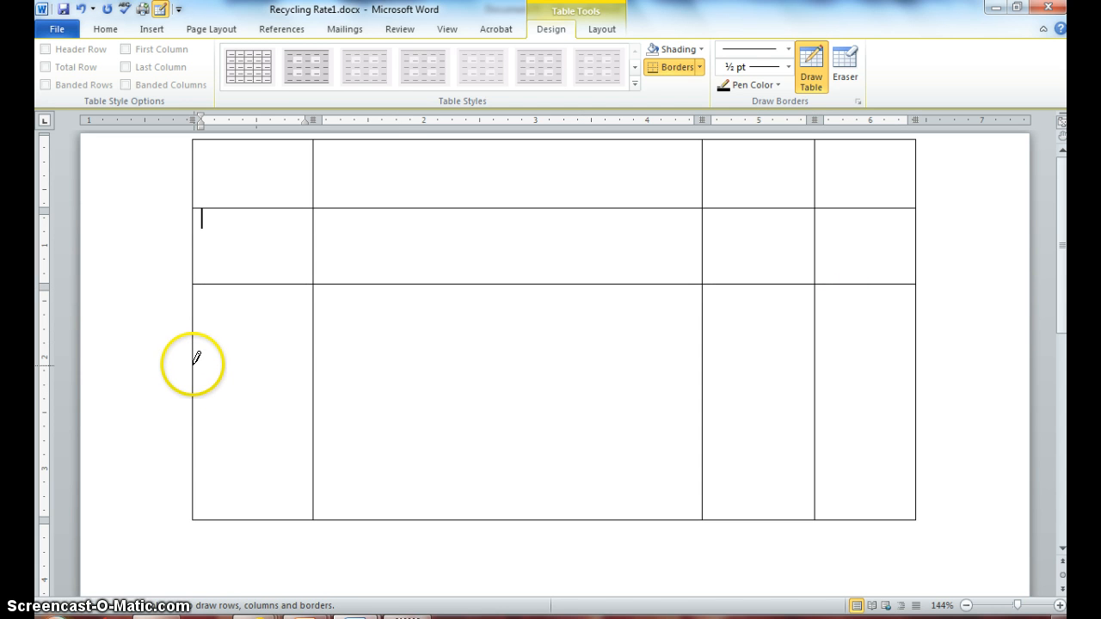
mouse_move(196, 361)
mouse_down()
mouse_move(255, 359)
mouse_move(327, 325)
mouse_move(418, 322)
mouse_move(545, 368)
mouse_move(855, 363)
mouse_up()
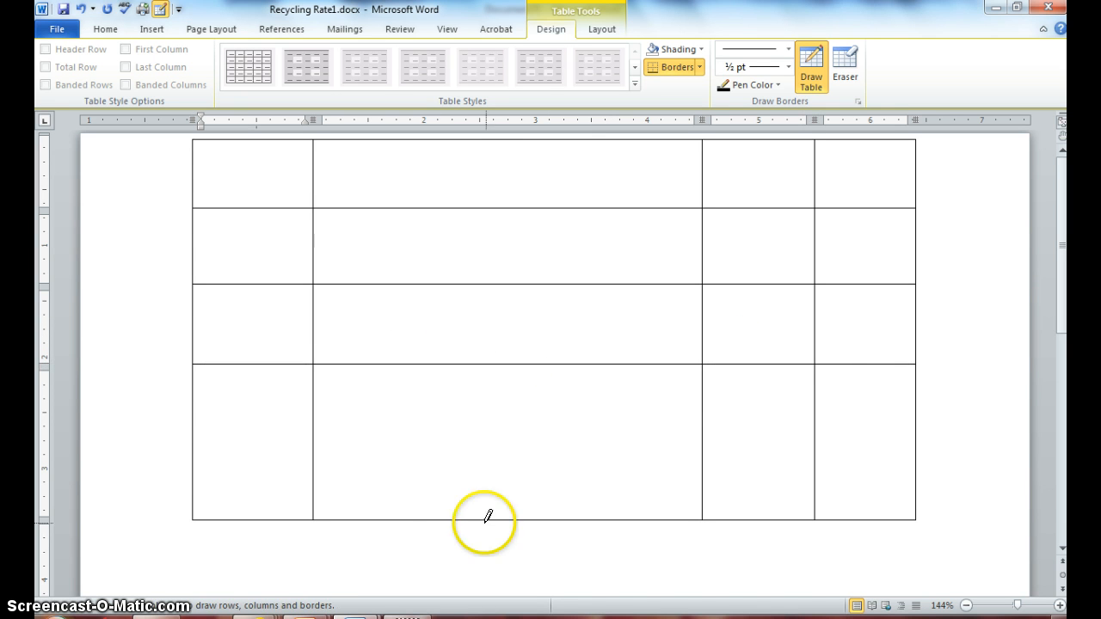
mouse_move(191, 435)
mouse_down()
mouse_move(301, 427)
mouse_move(369, 442)
mouse_move(497, 418)
mouse_move(709, 459)
mouse_move(727, 448)
mouse_move(793, 454)
mouse_move(846, 428)
mouse_up()
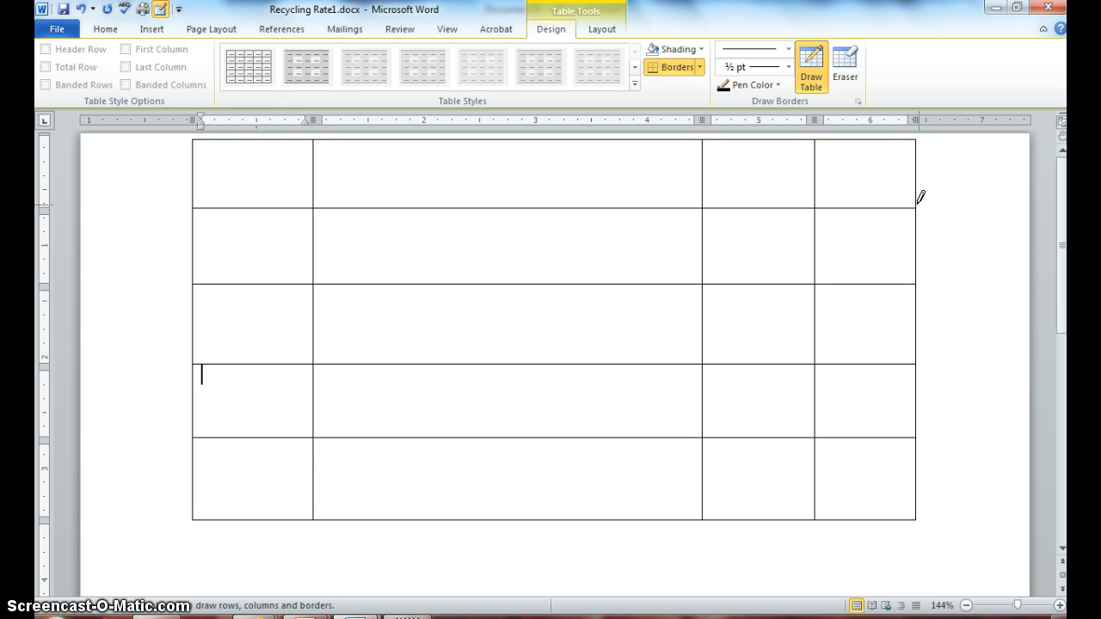
Erase the border between the first two top-row cells and the first-column borders between rows two and three and rows four and five
click(846, 69)
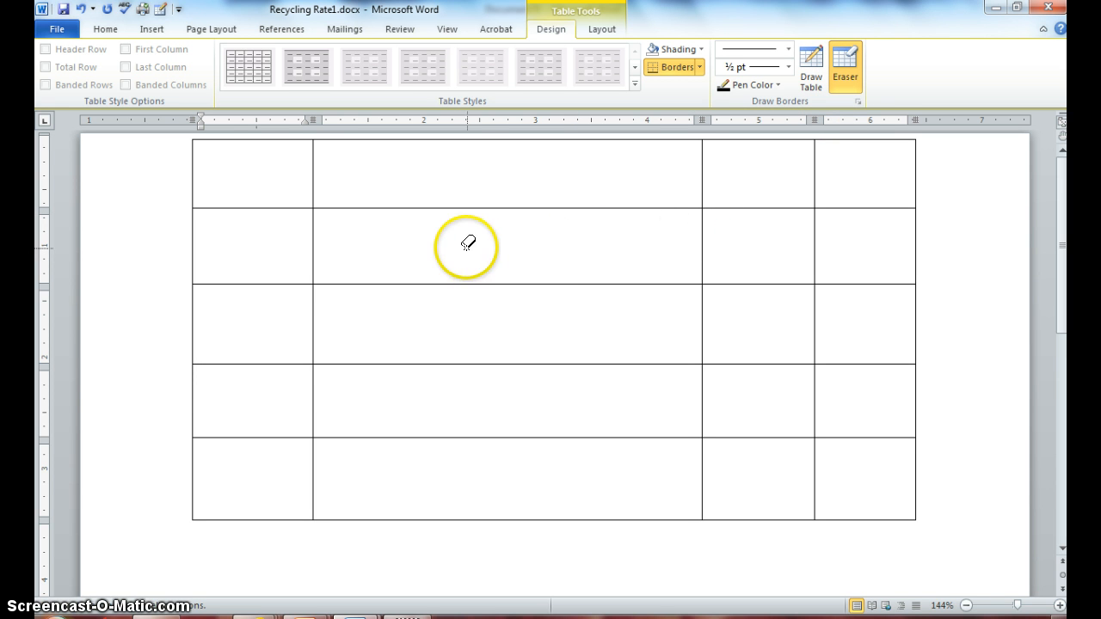
click(314, 172)
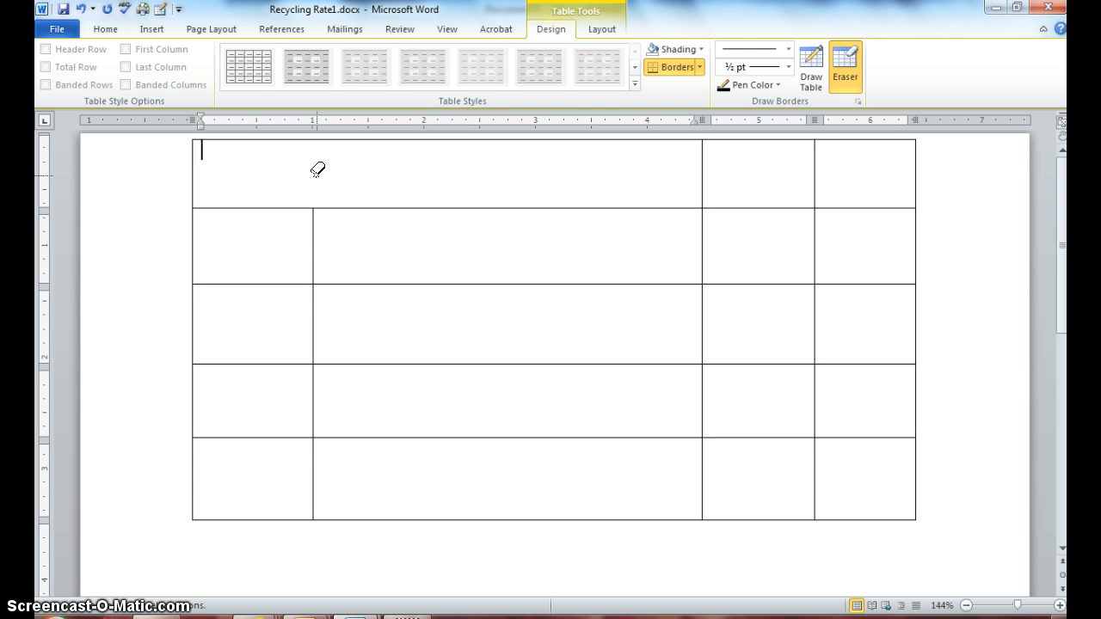
click(249, 283)
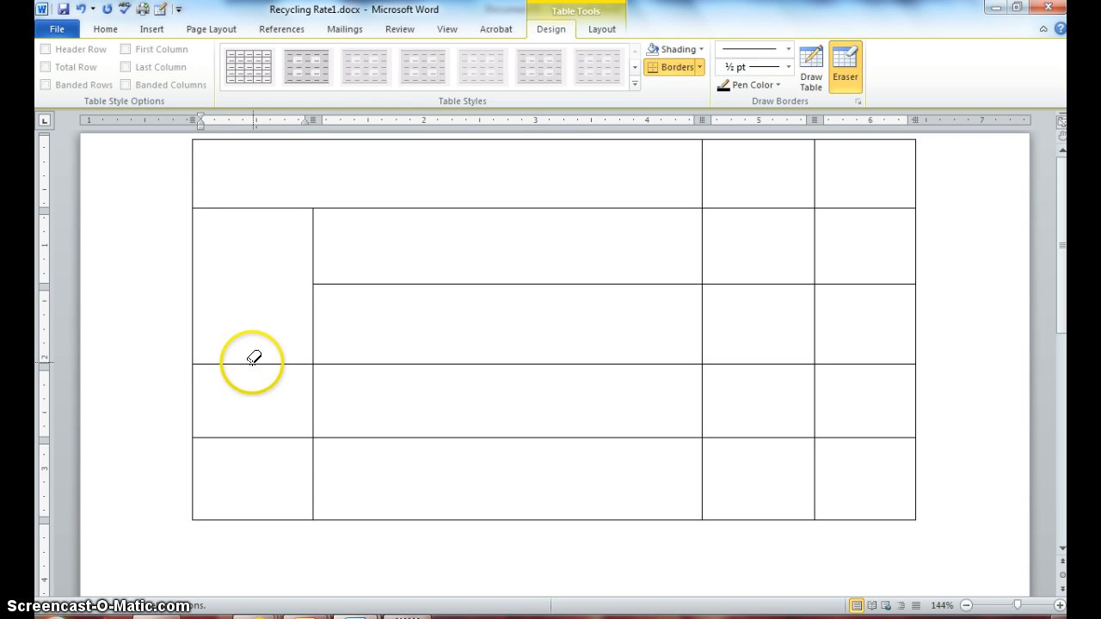
click(252, 438)
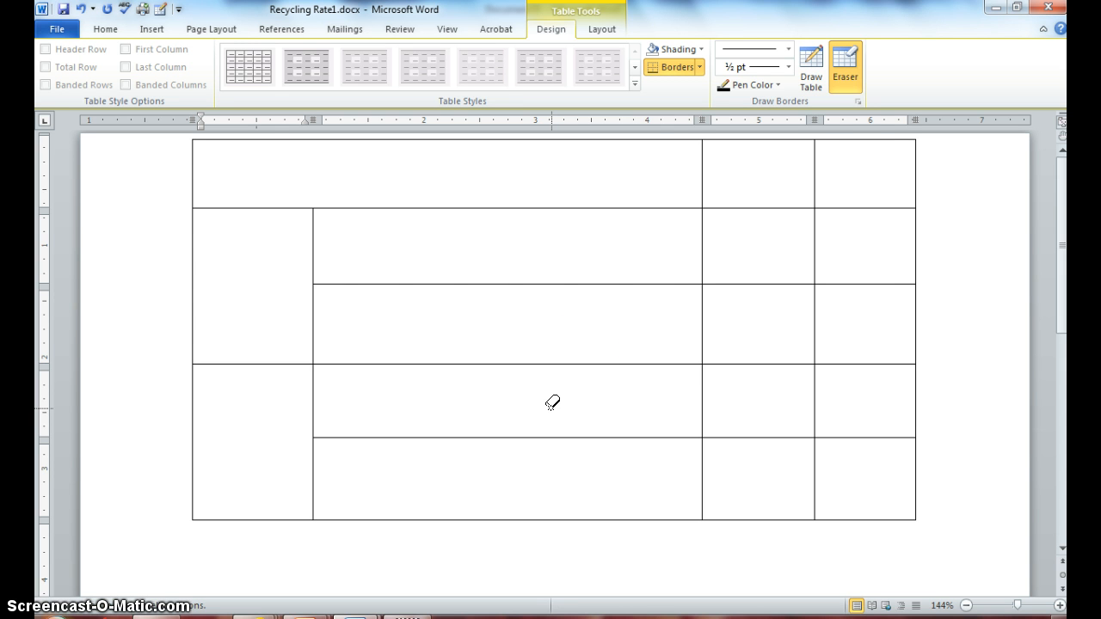
click(842, 75)
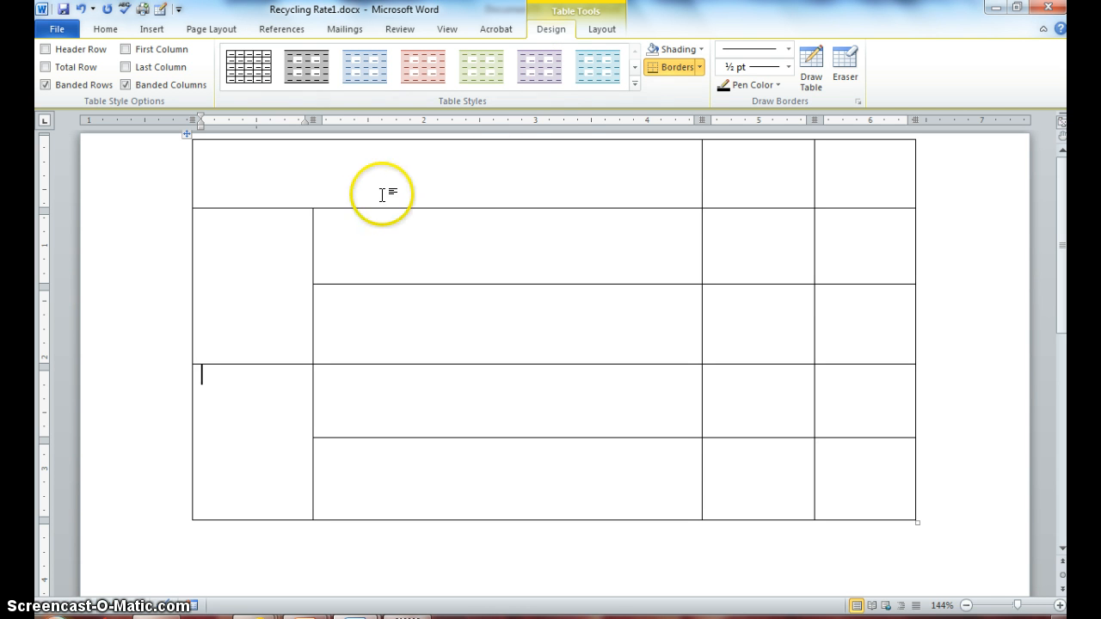
Fill in the table's top row with the headings Recycling Rate, 2005 and 2012
click(362, 175)
text(Recycl)
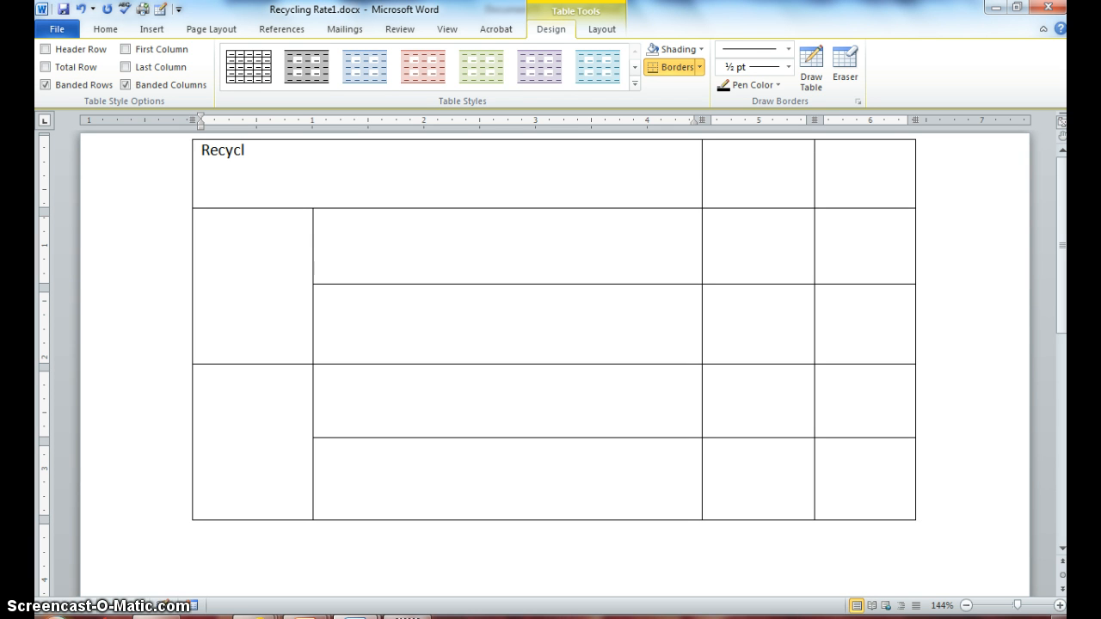
text(ing Rate)
click(1057, 605)
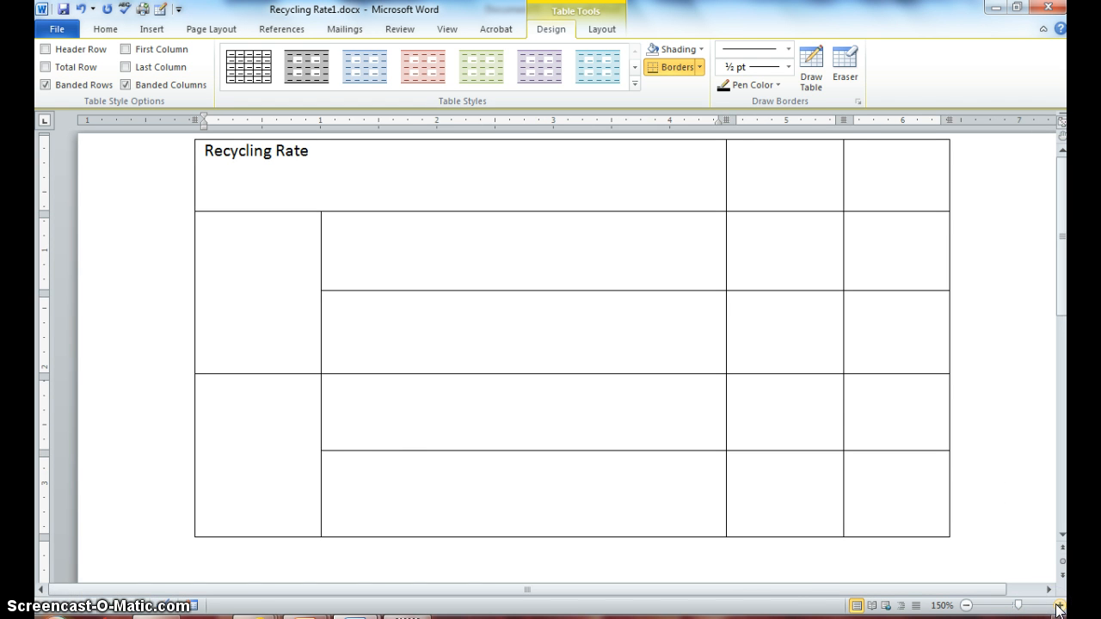
key(Tab)
text(2005)
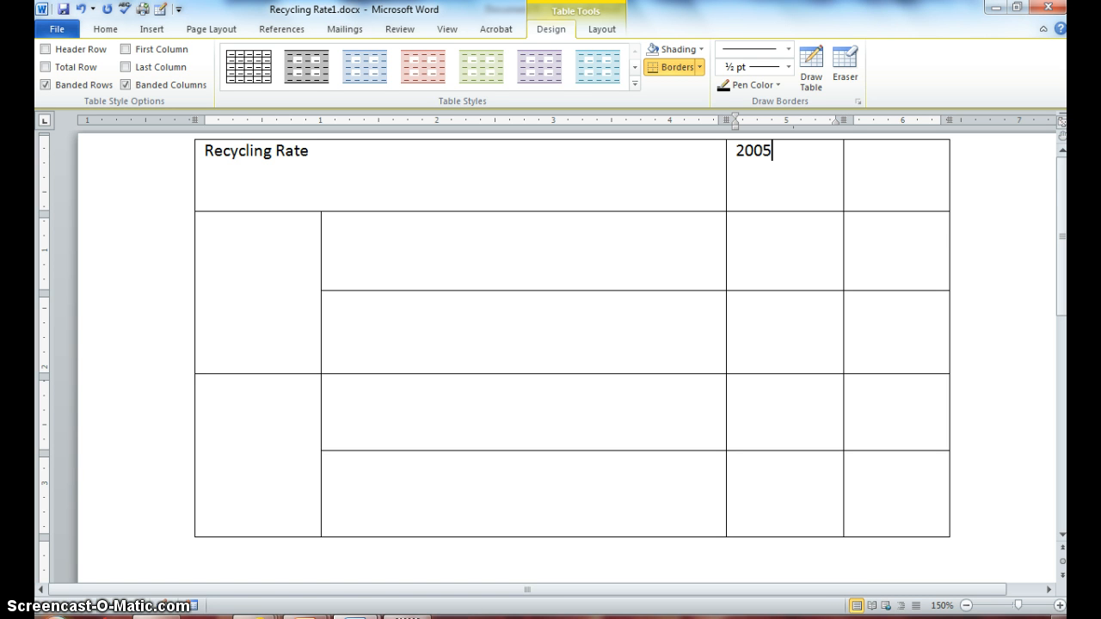
key(Tab)
text(2012)
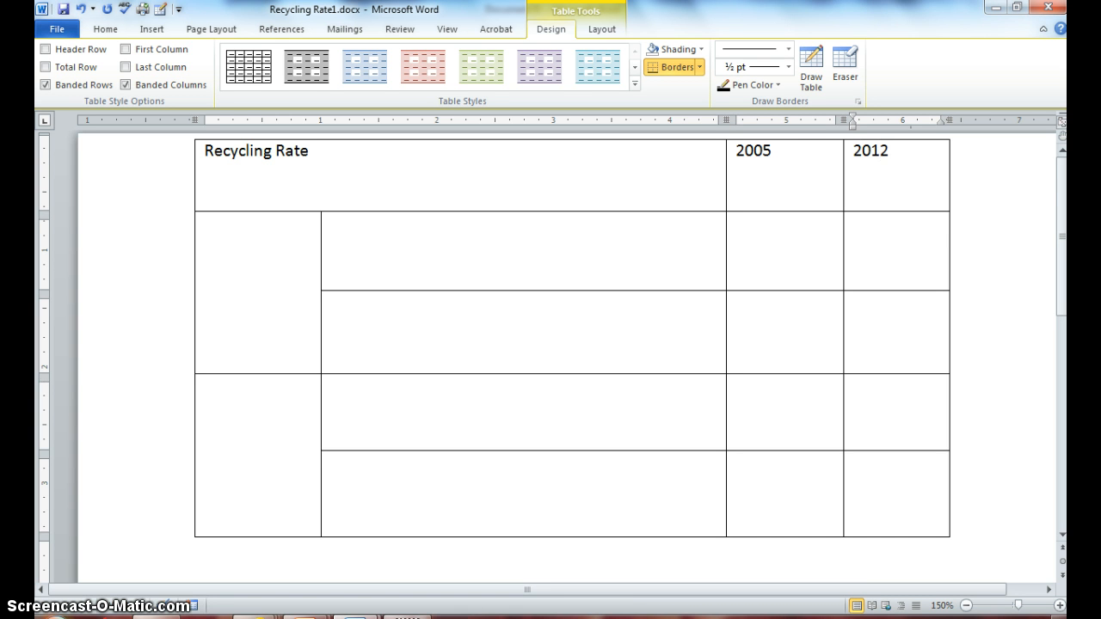
Label the two merged cells in the first column PET and HDPE, in that order
key(Tab)
text(PET)
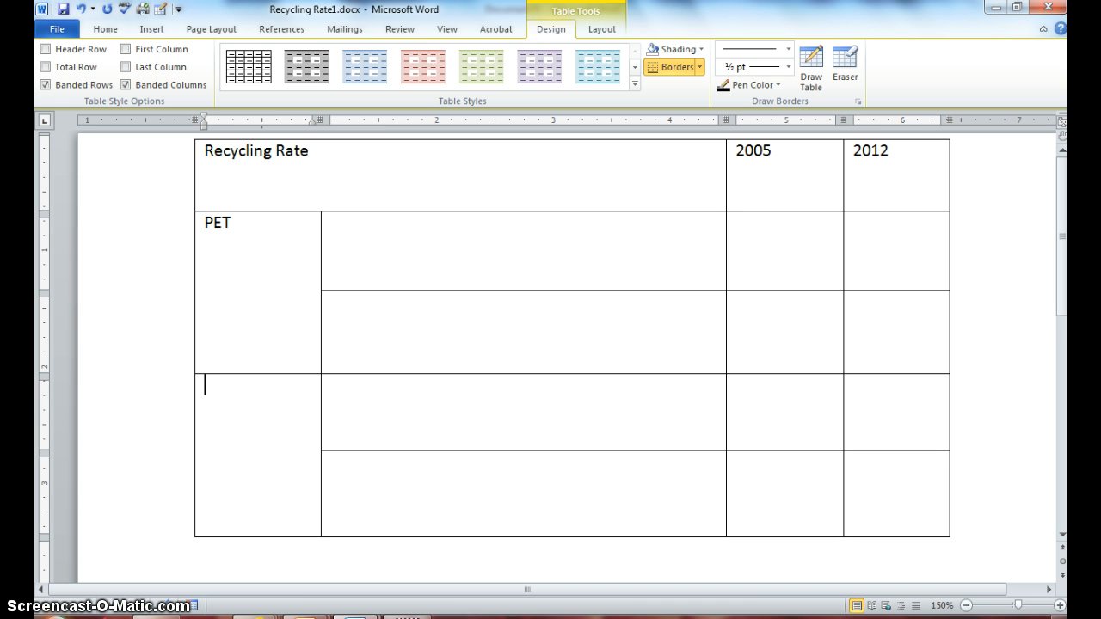
text(HDPE)
Enter Beverage bottles in the first PET row with 53% in the 2005 column
click(491, 270)
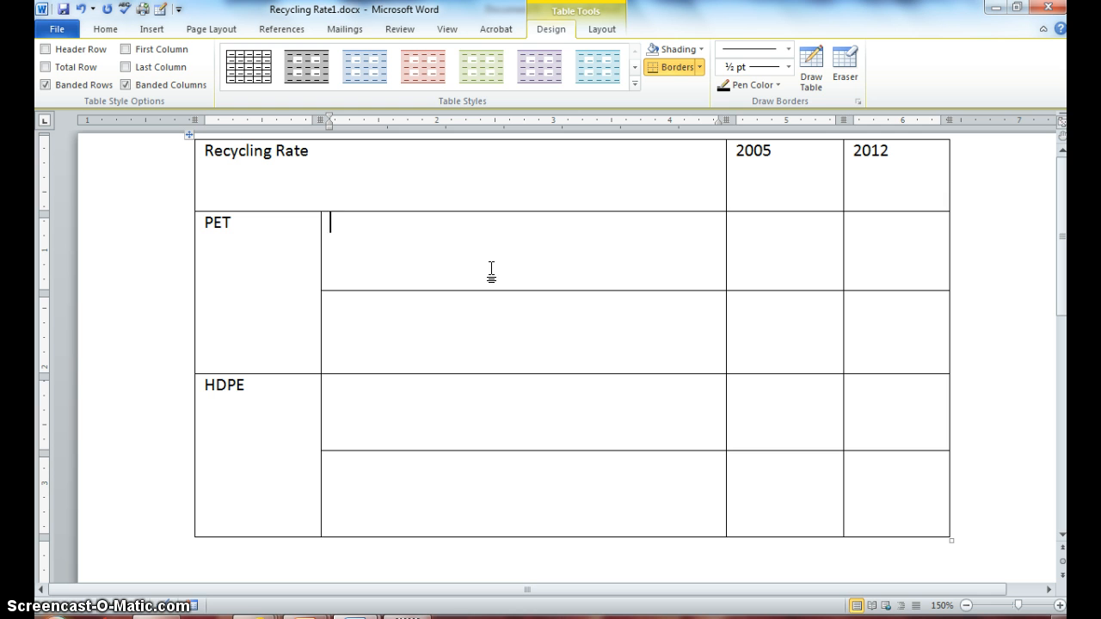
text(Bevera)
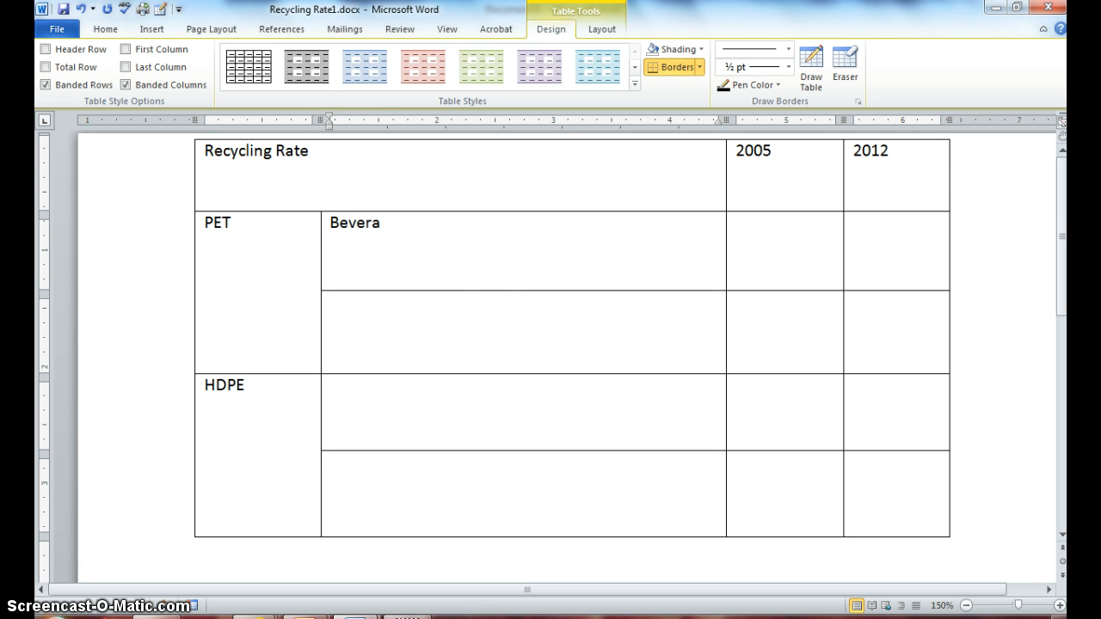
text(ge)
click(481, 276)
text(bot)
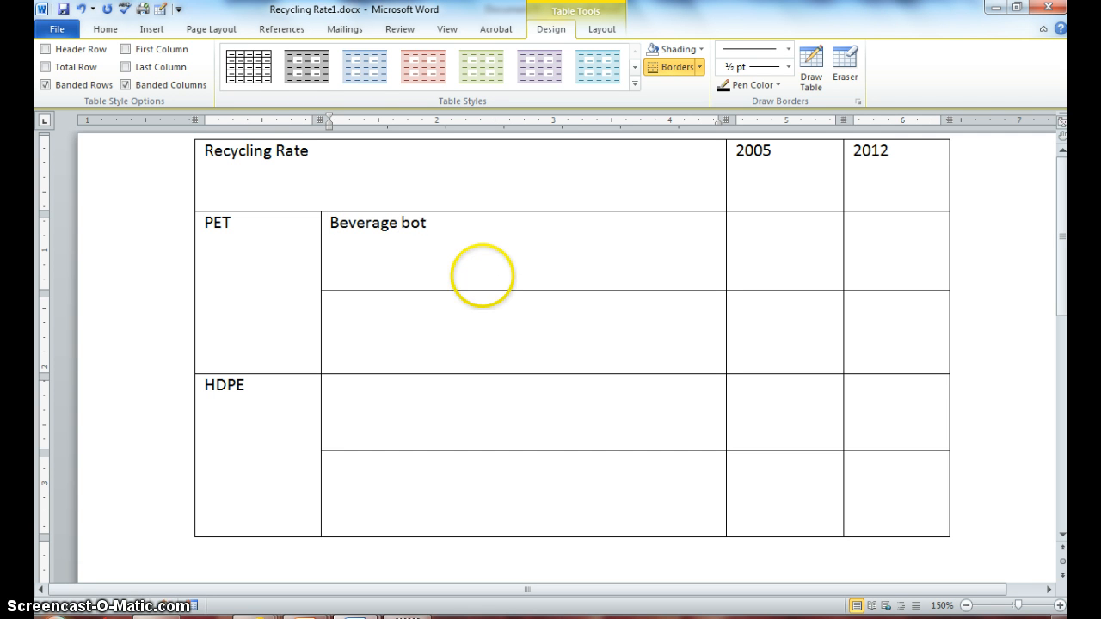
text(tles)
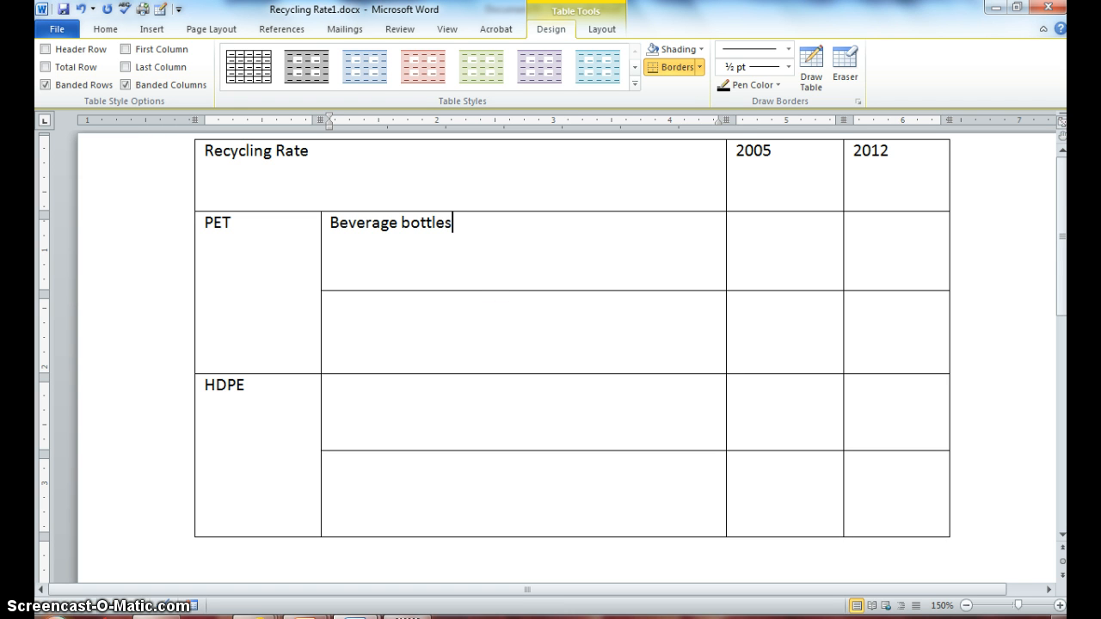
key(Tab)
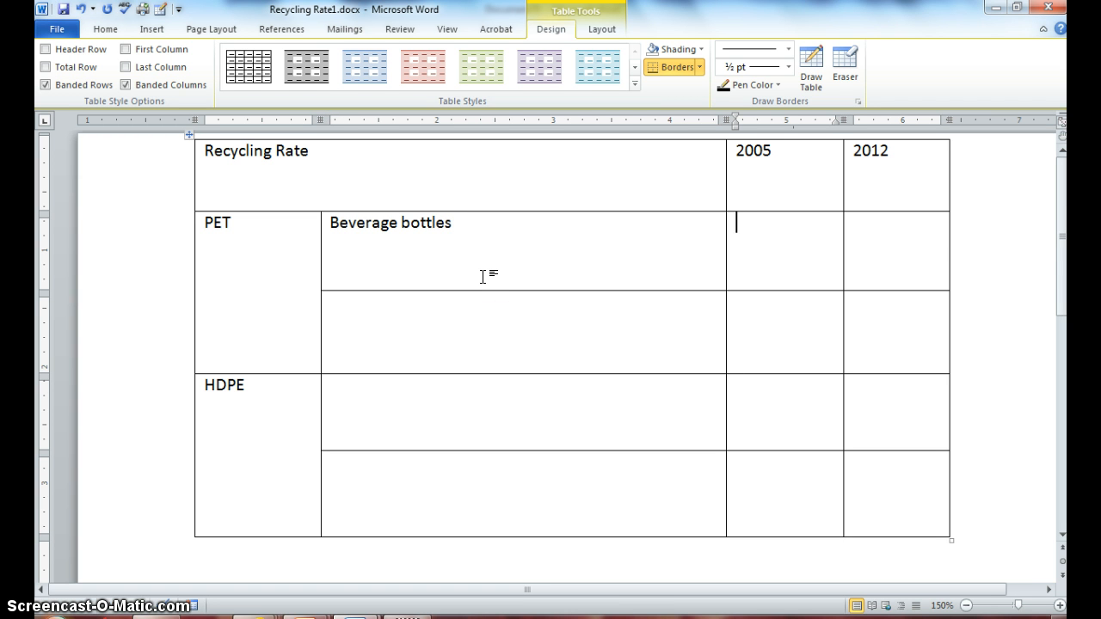
text(53%)
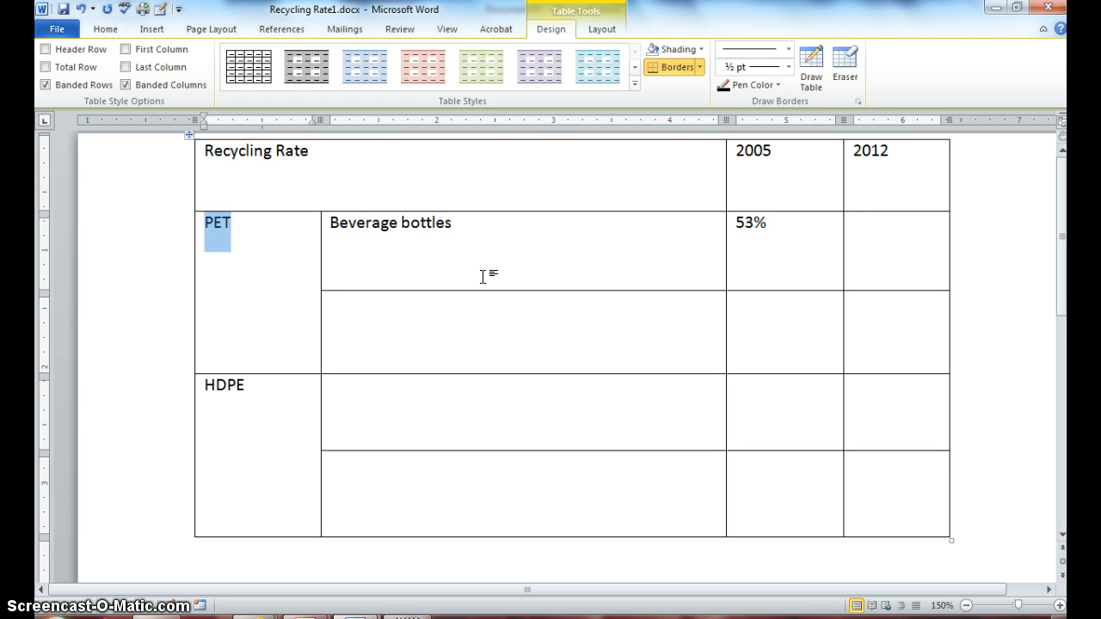
Enter Vegetable oil bottles in the second PET row with 15% in the 2005 column
key(Tab)
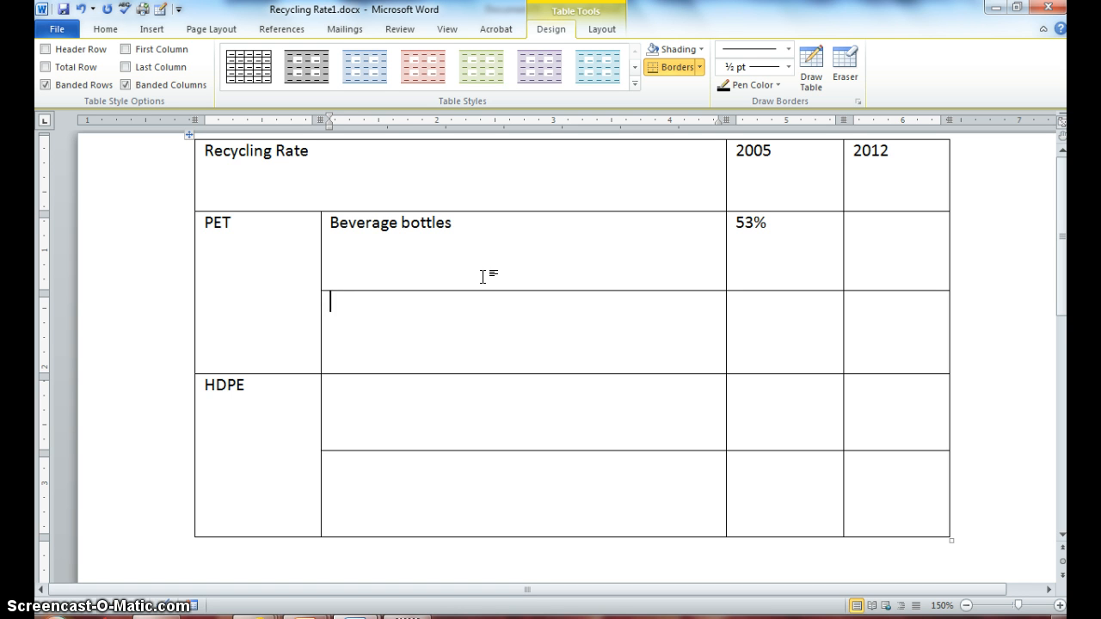
text(Vege)
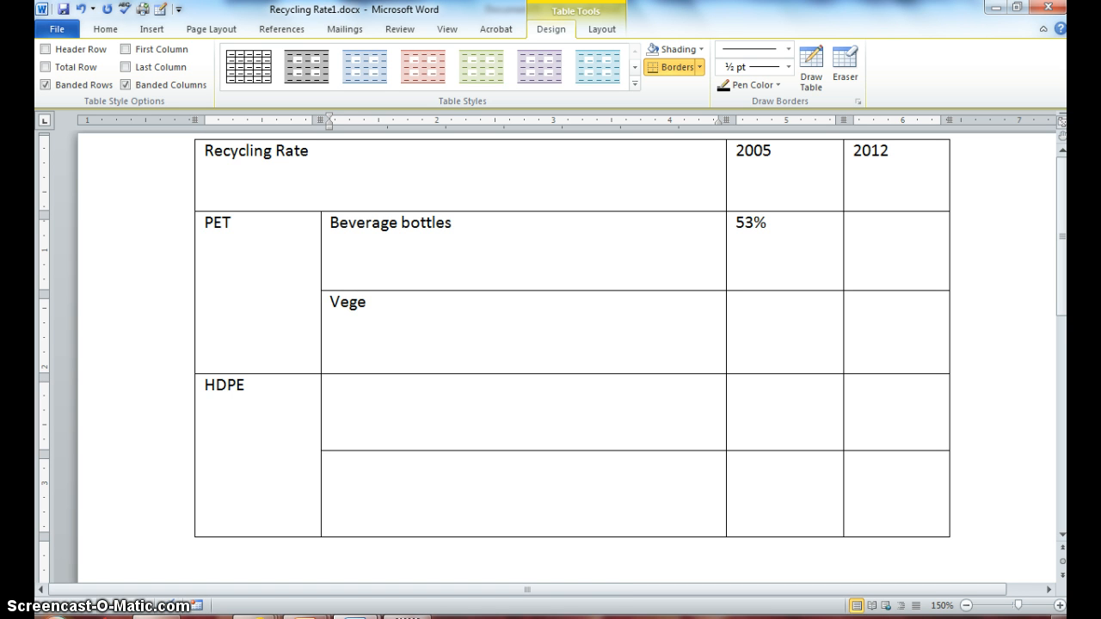
text(table oil bott)
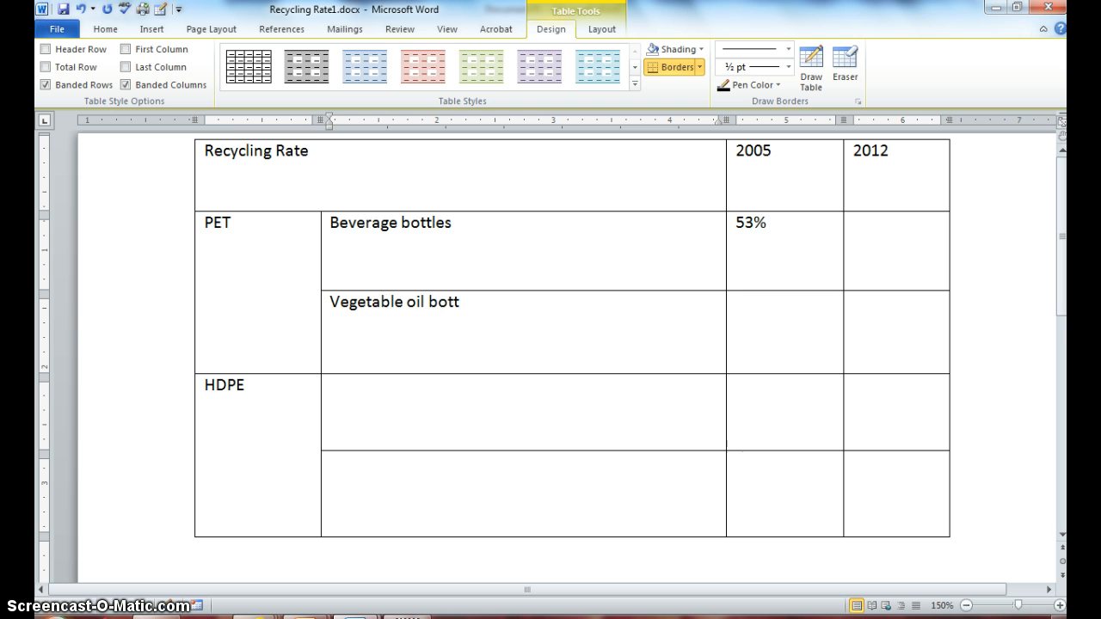
text(les)
key(Tab)
text(15%)
Enter Milk jugs in the first HDPE row with 34% in the 2005 column
key(Tab)
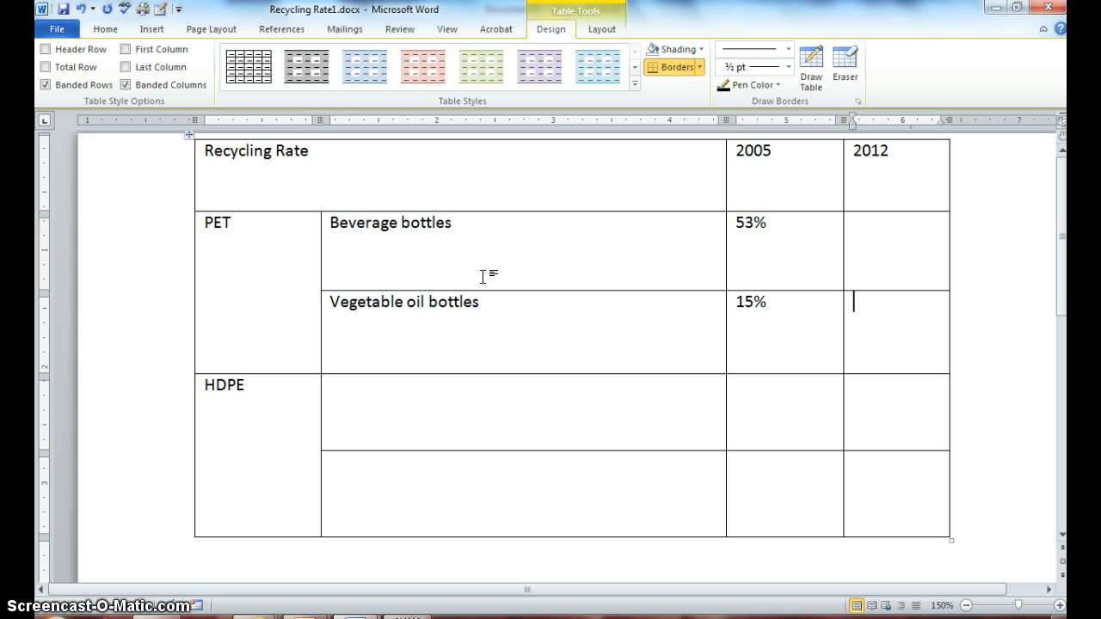
key(Tab)
key(Tab)
text(Milk ju)
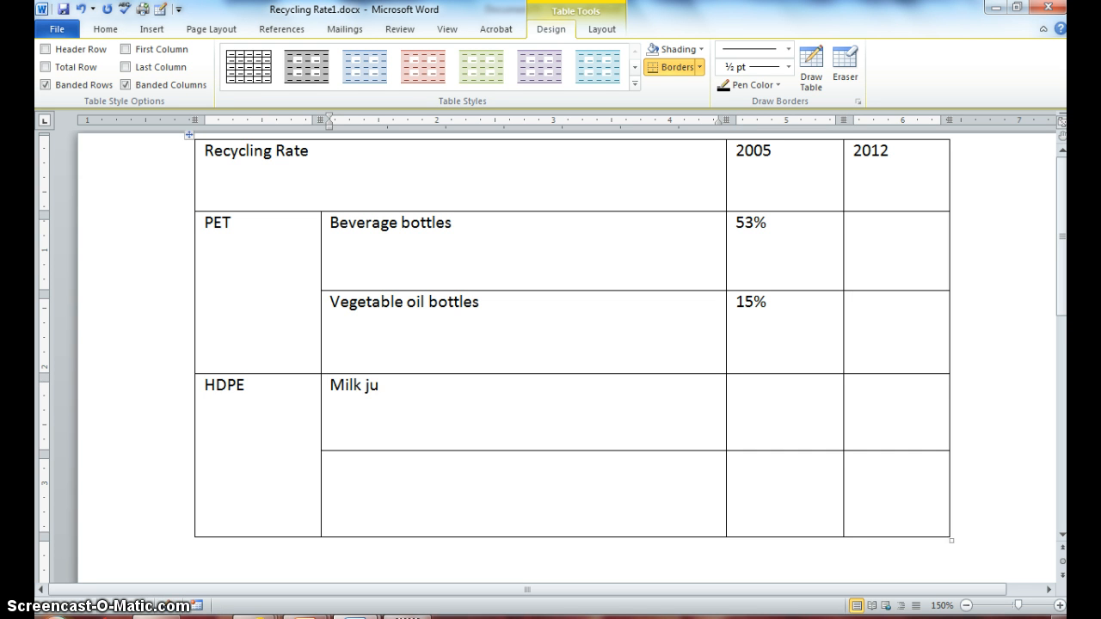
text(gs)
key(Tab)
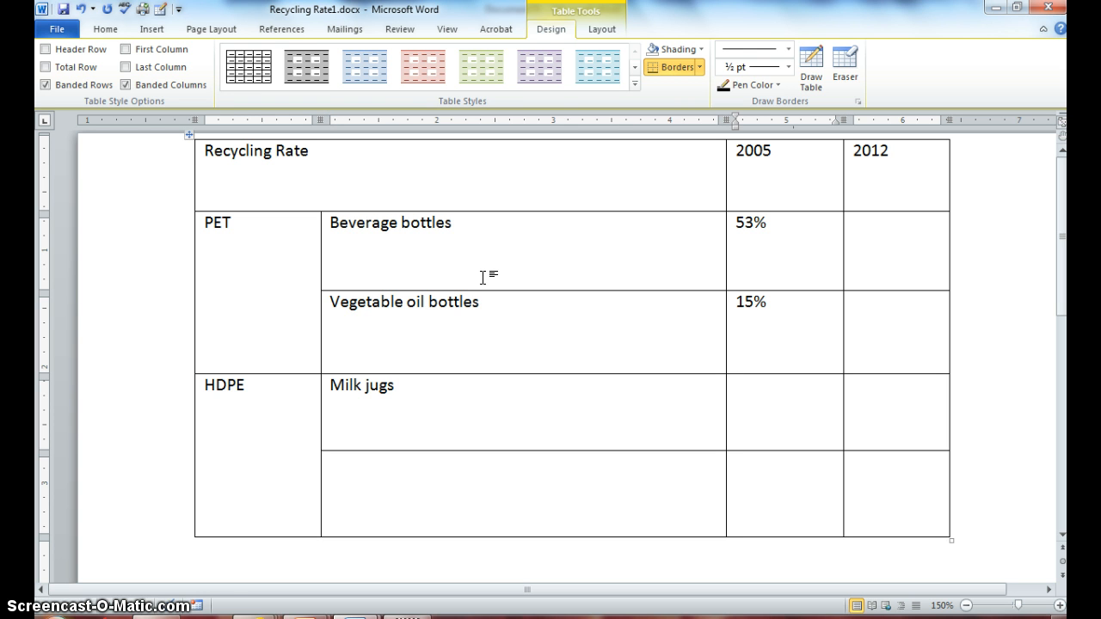
text(34%)
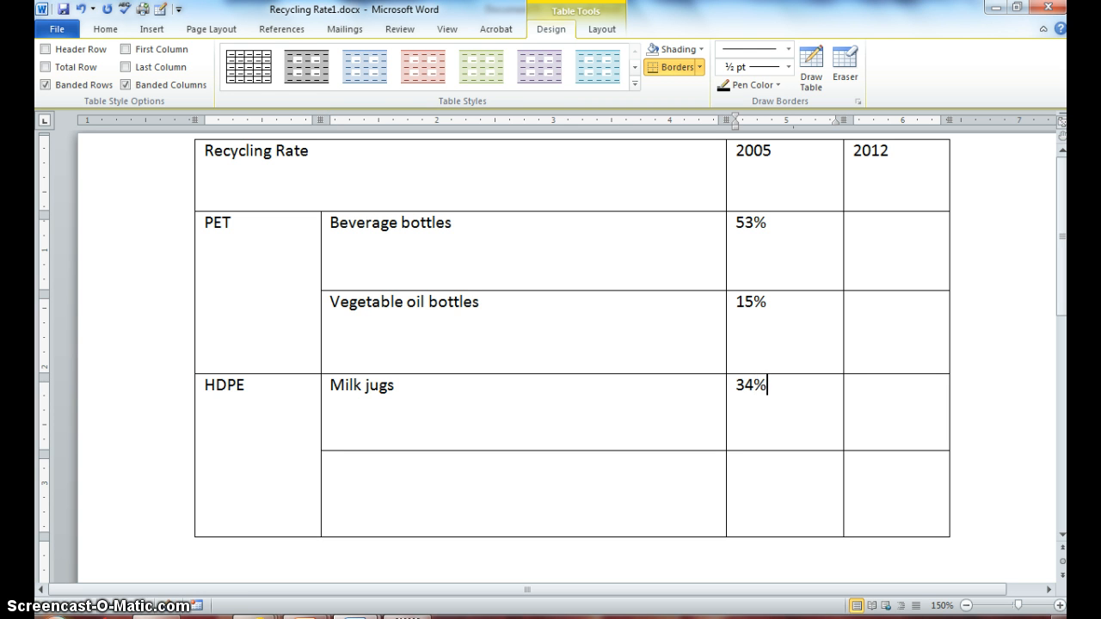
Enter Bleach and laundry detergent bottles in the second HDPE row with 16% in the 2005 column, and save the document
key(Tab)
key(Tab)
key(Tab)
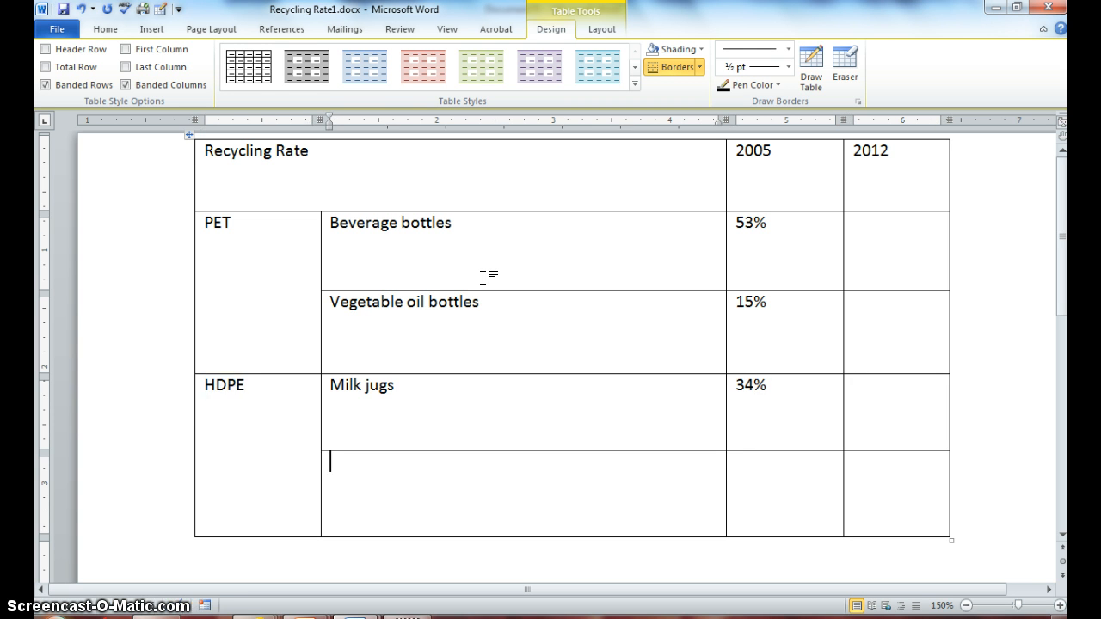
text(B)
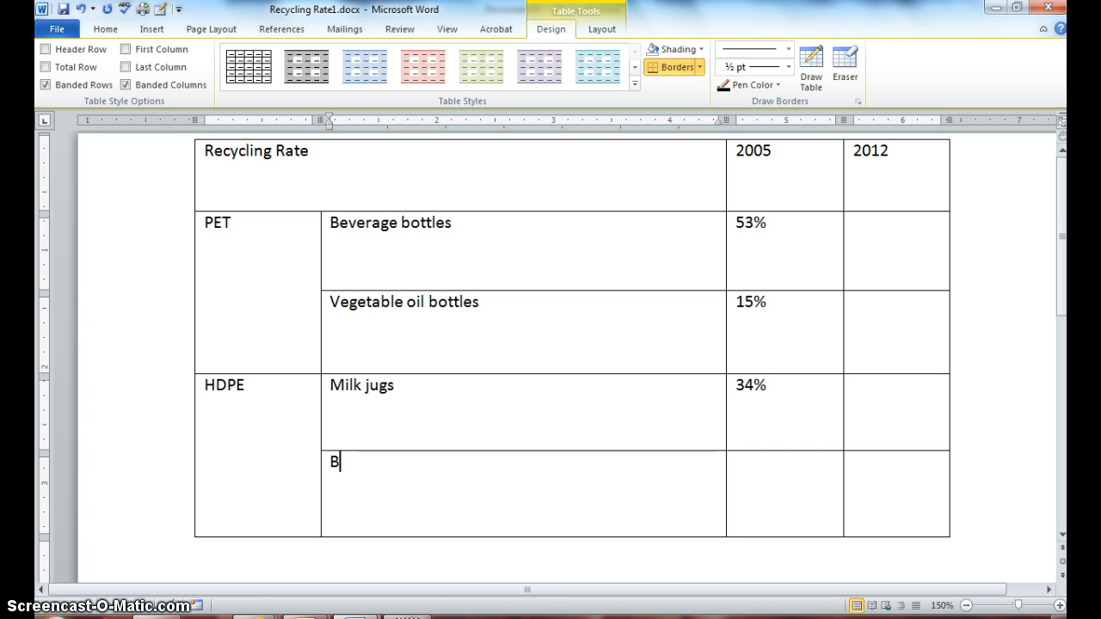
text(leach and)
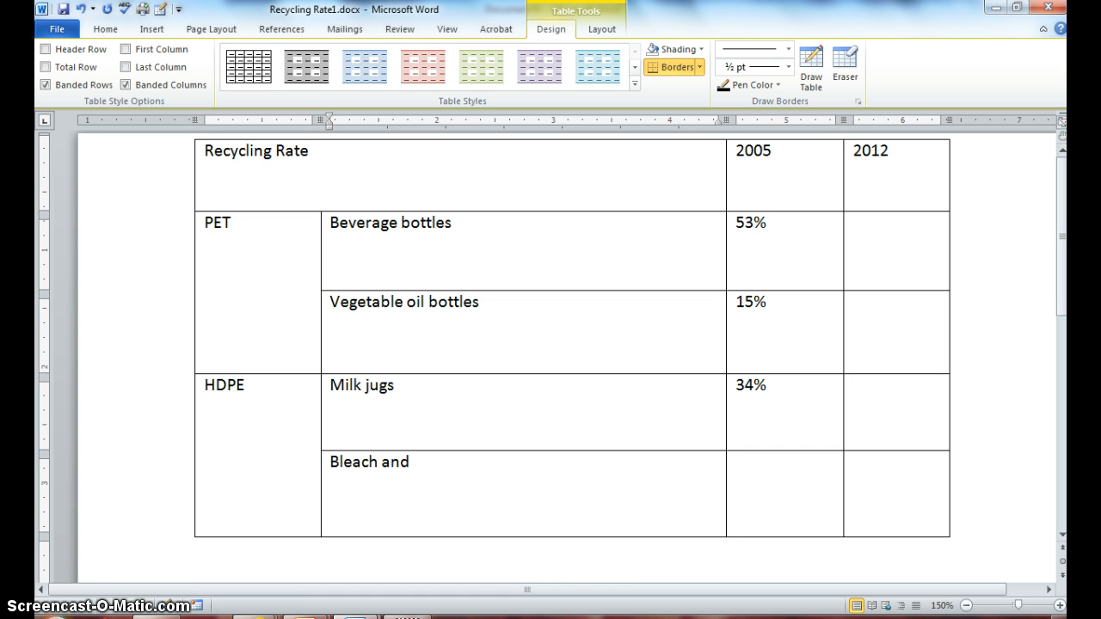
text( laundry deterg)
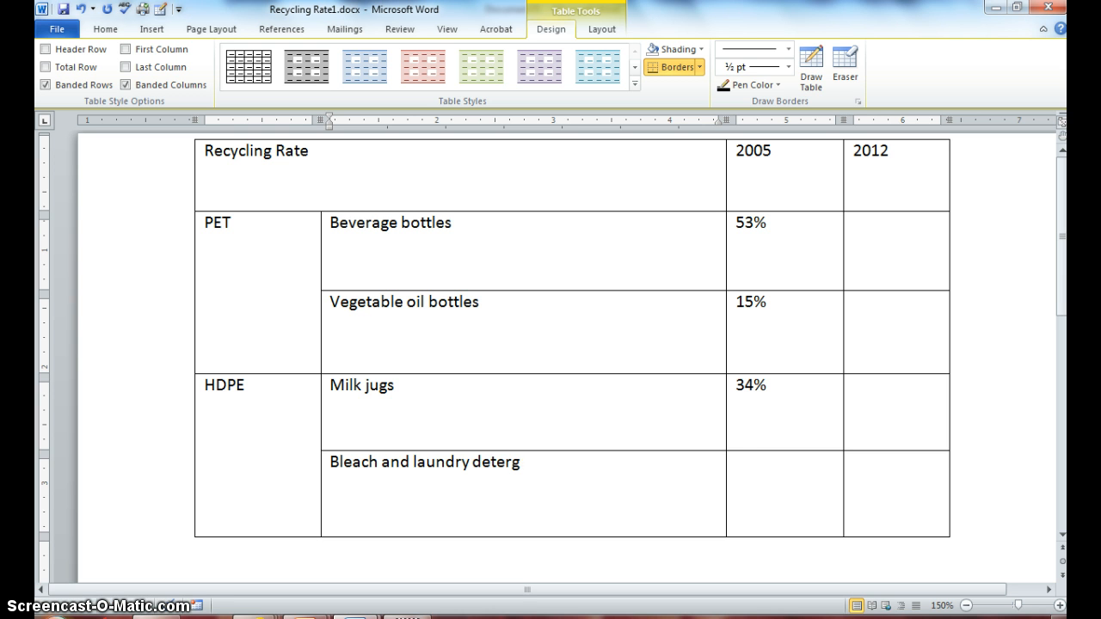
text(ent bottles)
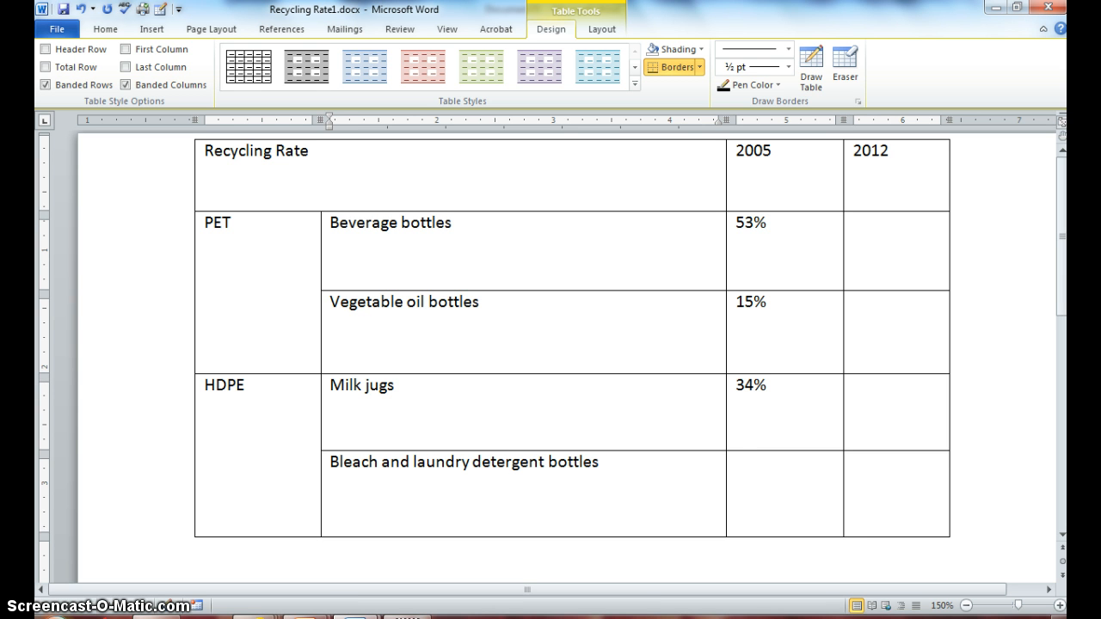
key(Tab)
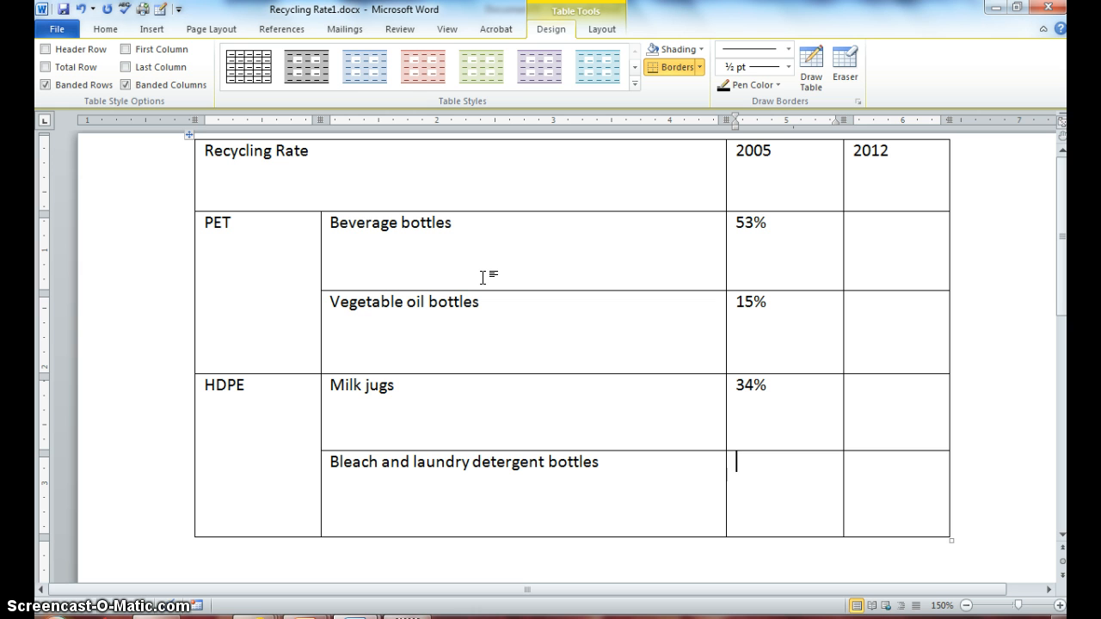
text(16%)
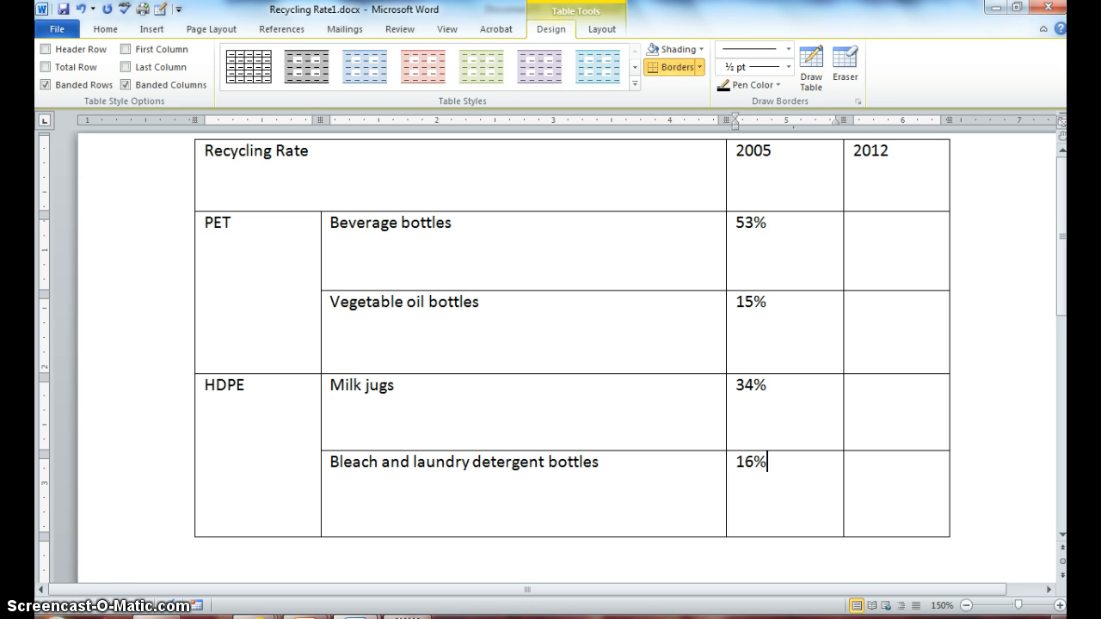
click(63, 12)
click(37, 140)
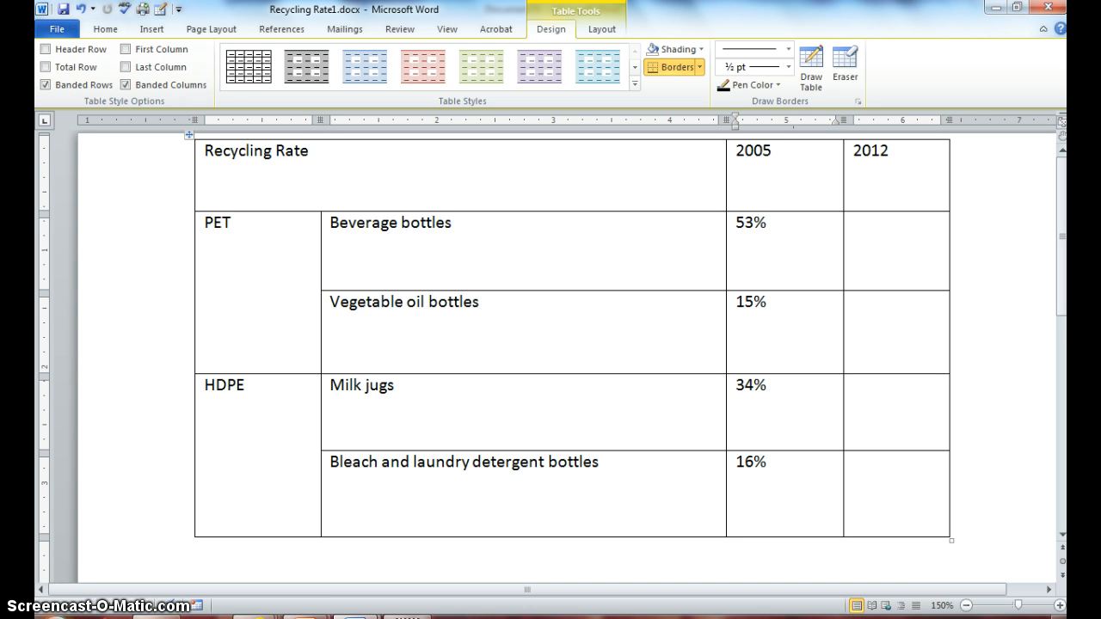